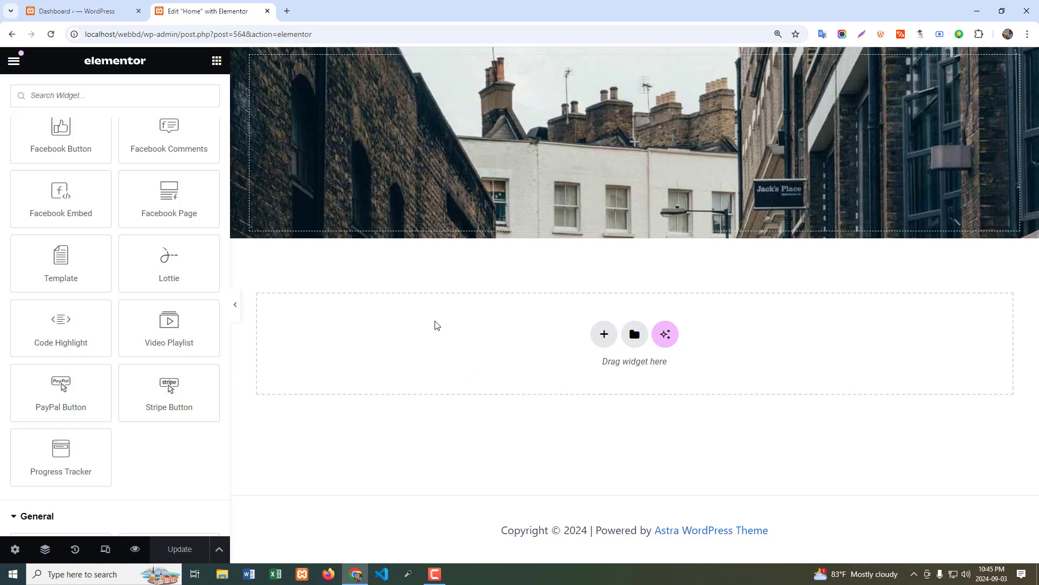
Add a single-column Flexbox container below the street photo section and place a Video Playlist widget in it.
click(605, 334)
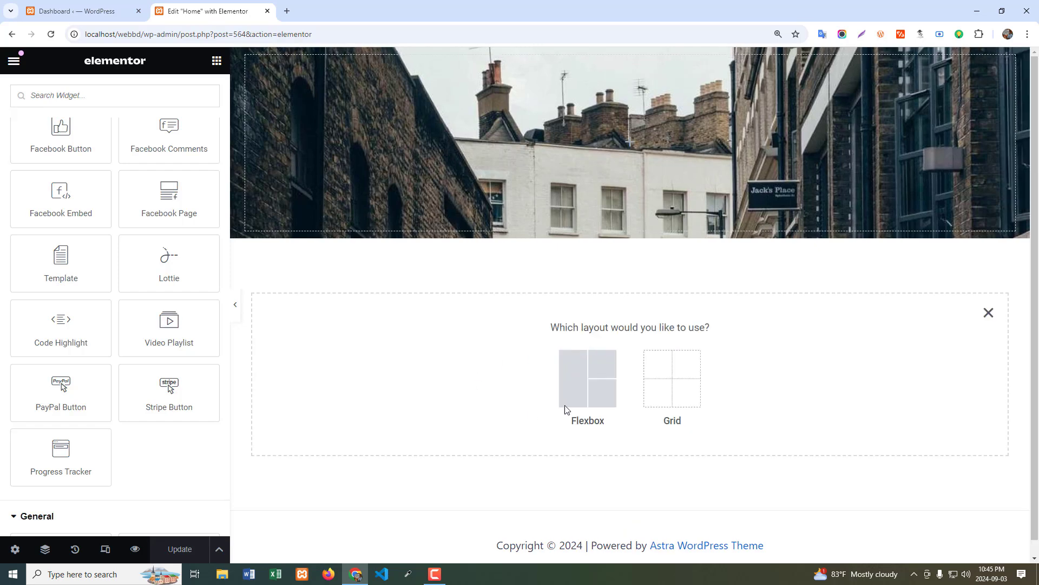
click(574, 390)
click(441, 361)
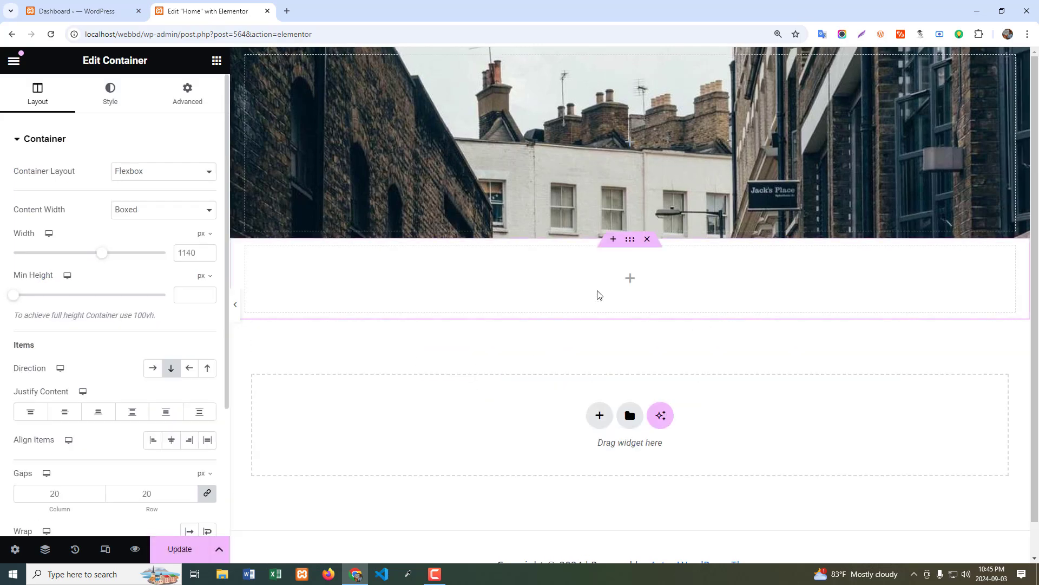
click(629, 278)
scroll(114, 354, down, 18)
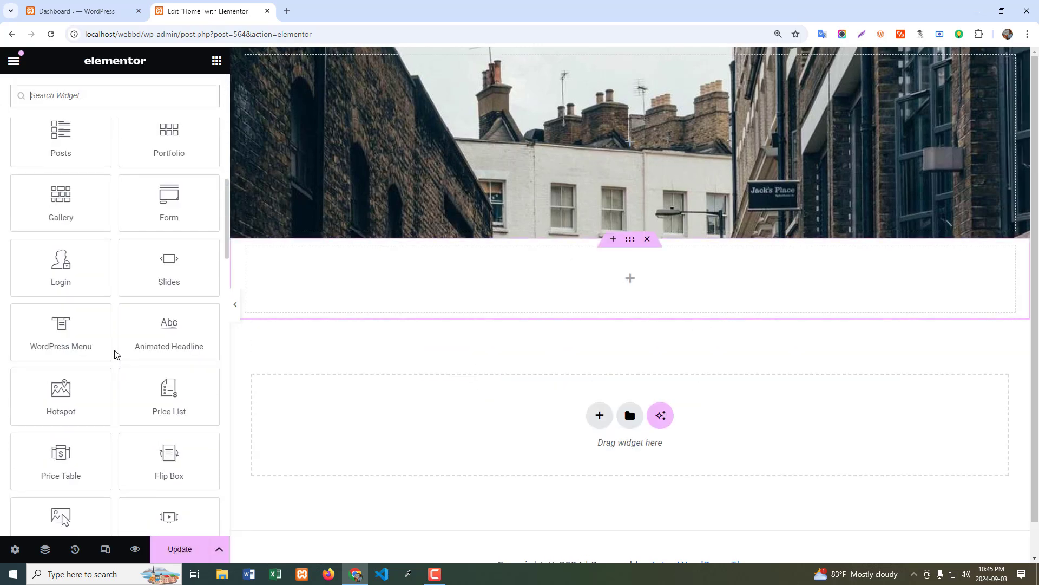
scroll(114, 354, down, 1)
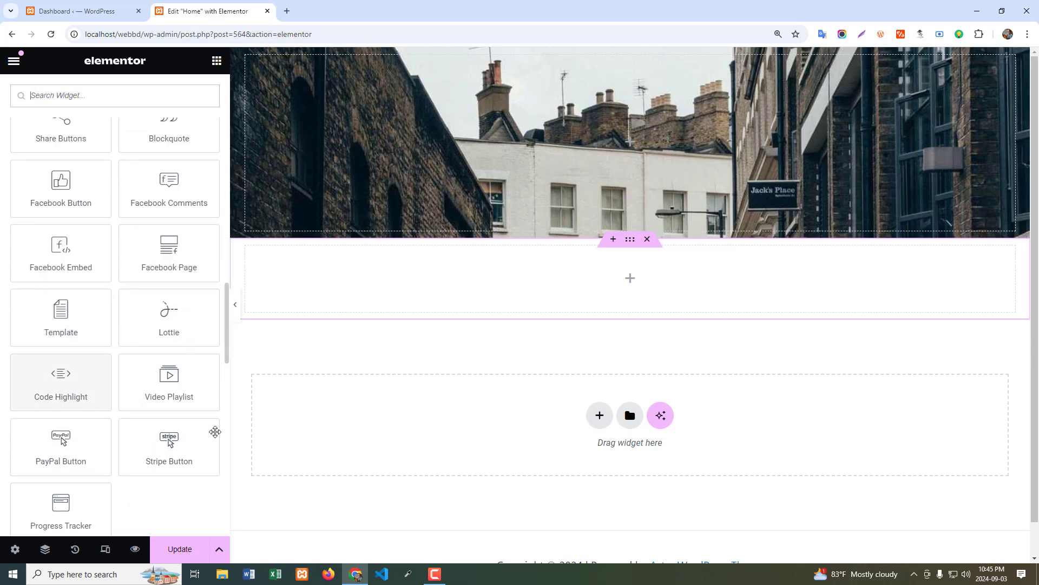
drag(165, 379, 574, 296)
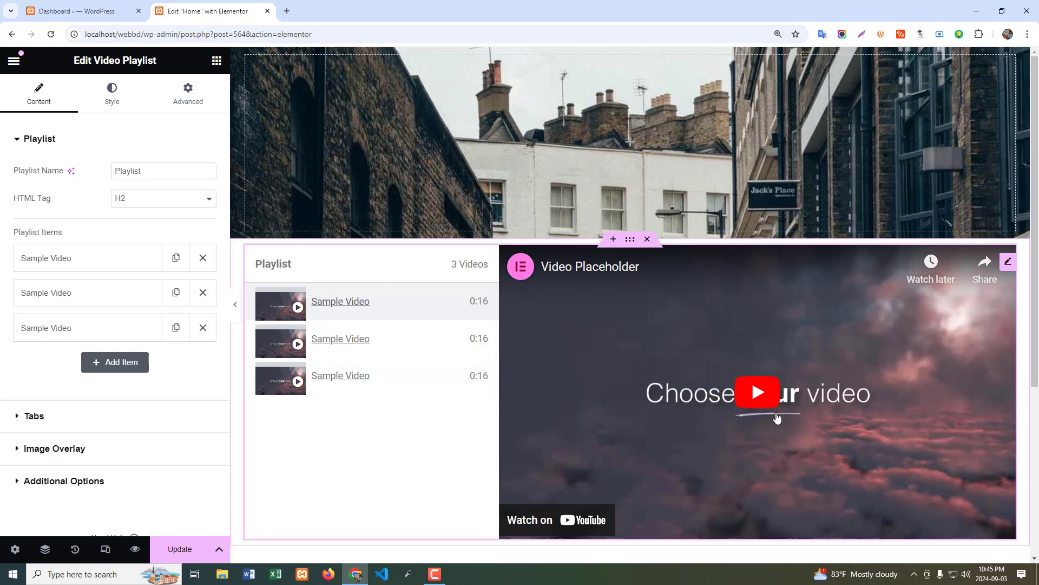
click(798, 407)
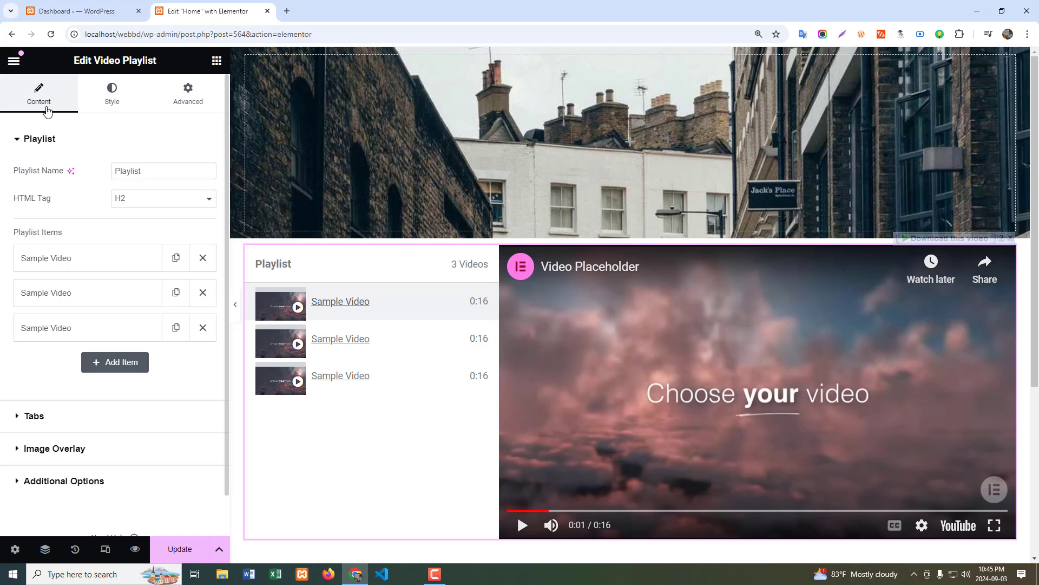
click(16, 140)
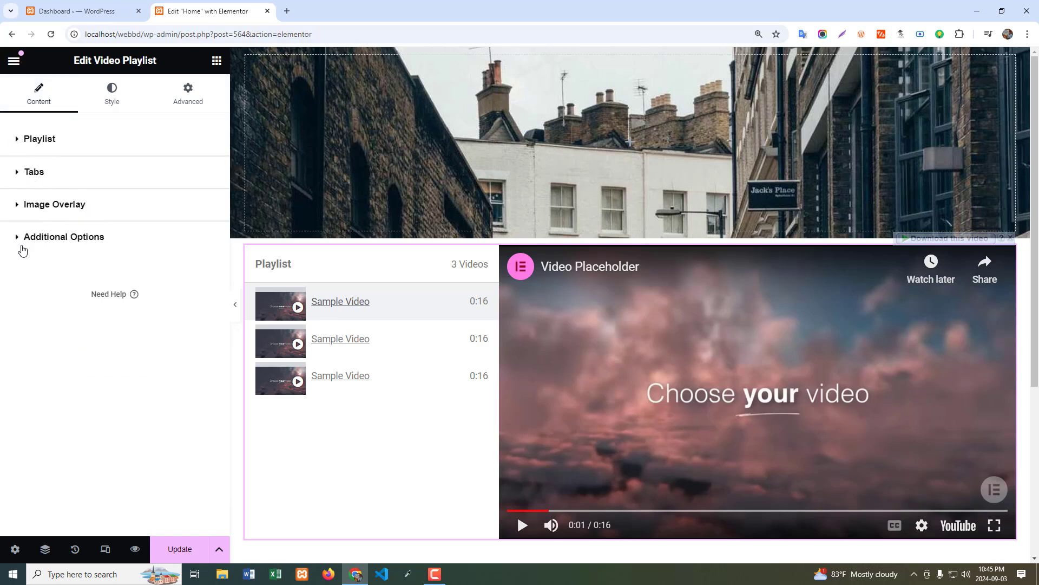
click(51, 142)
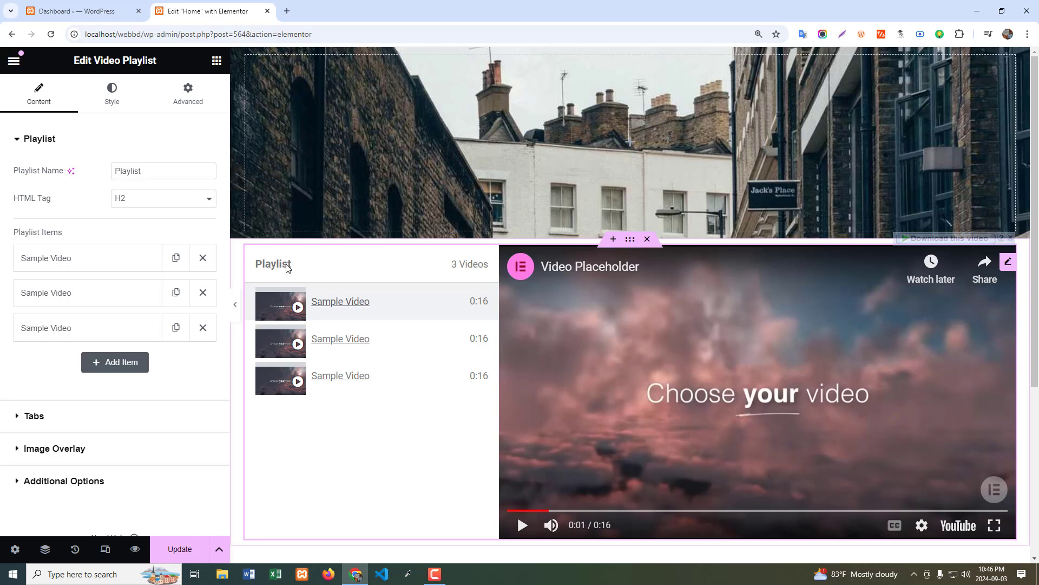
Name the playlist "My Video Playlist" and set its HTML tag to H4.
drag(153, 172, 83, 164)
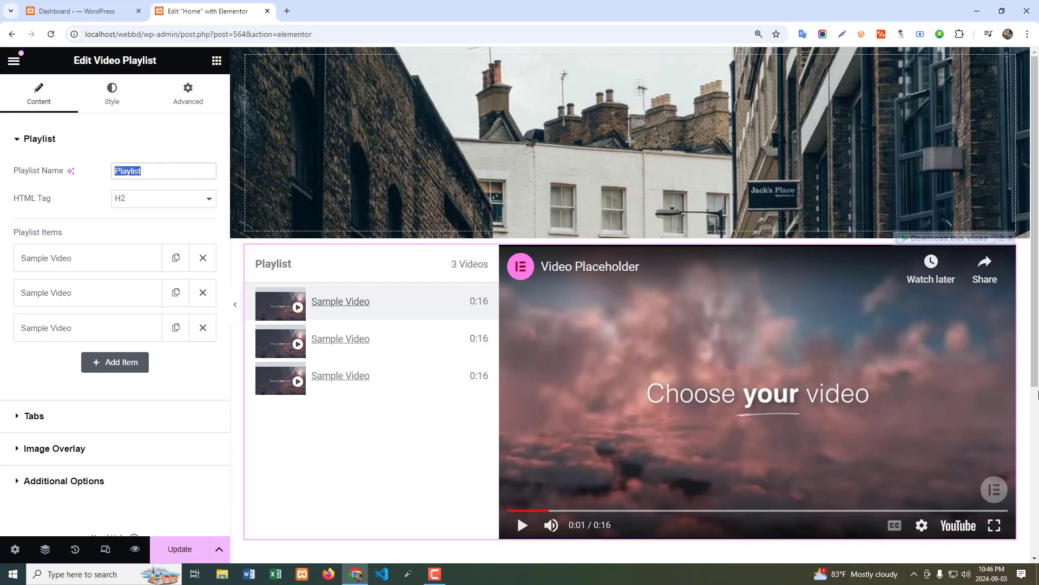
text(My Vi)
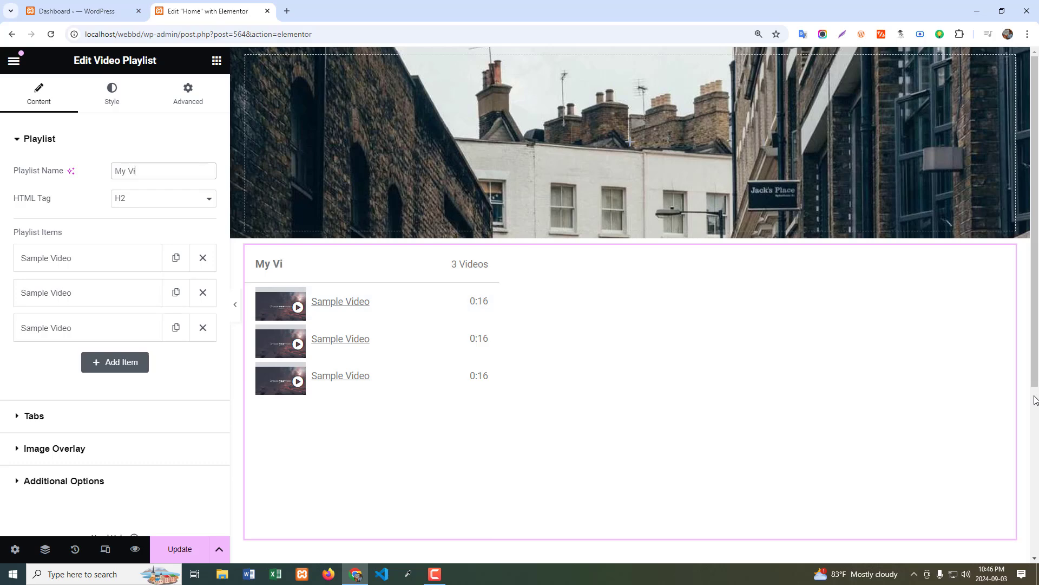
text(deo)
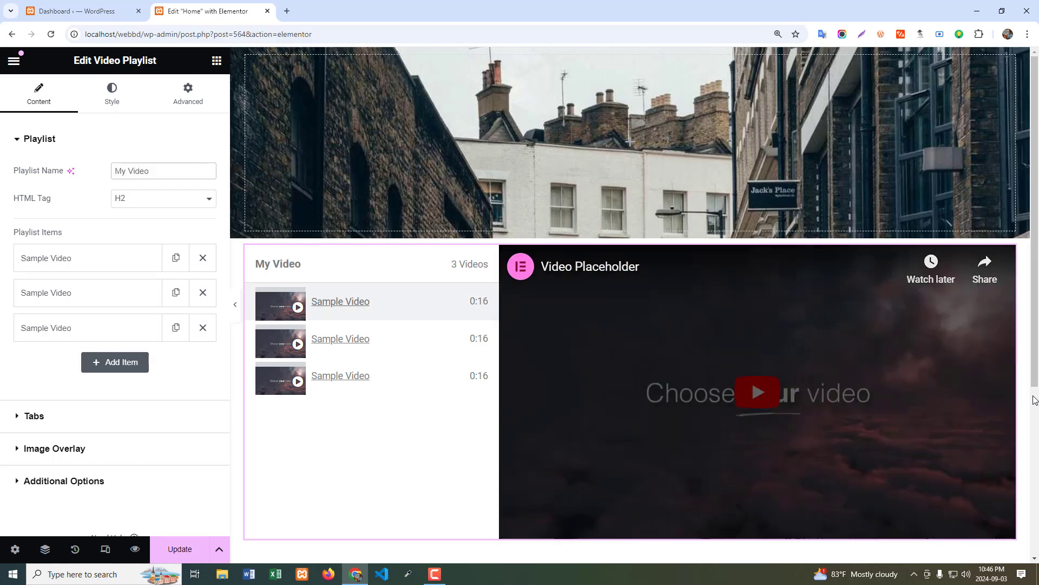
text( Pla)
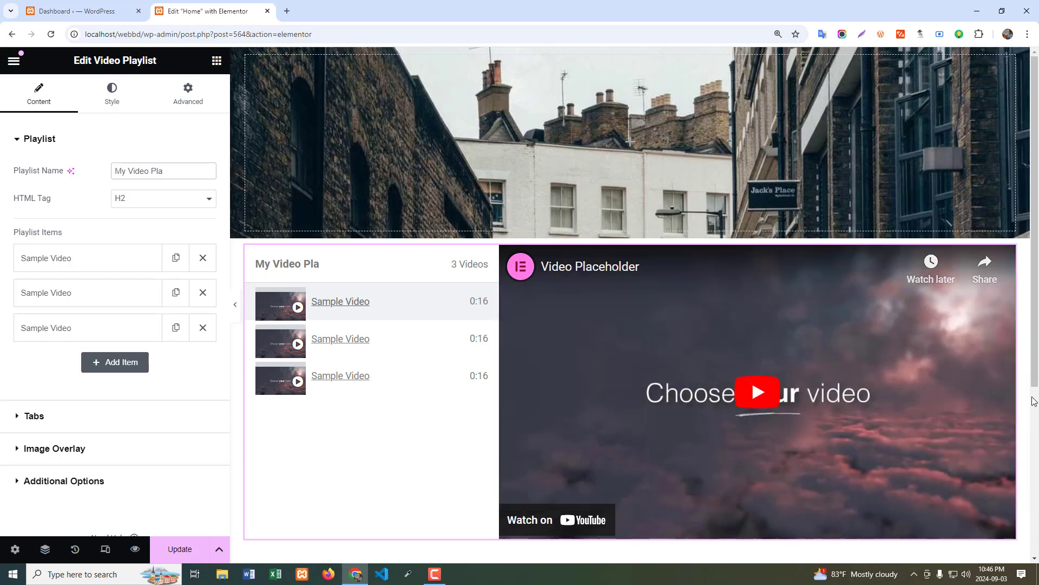
text(ylist)
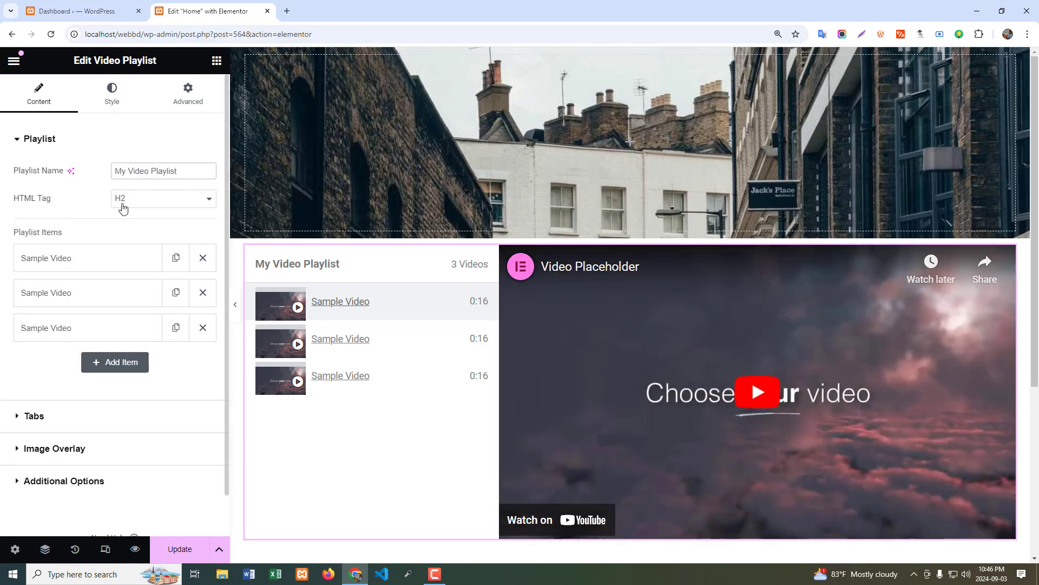
click(134, 206)
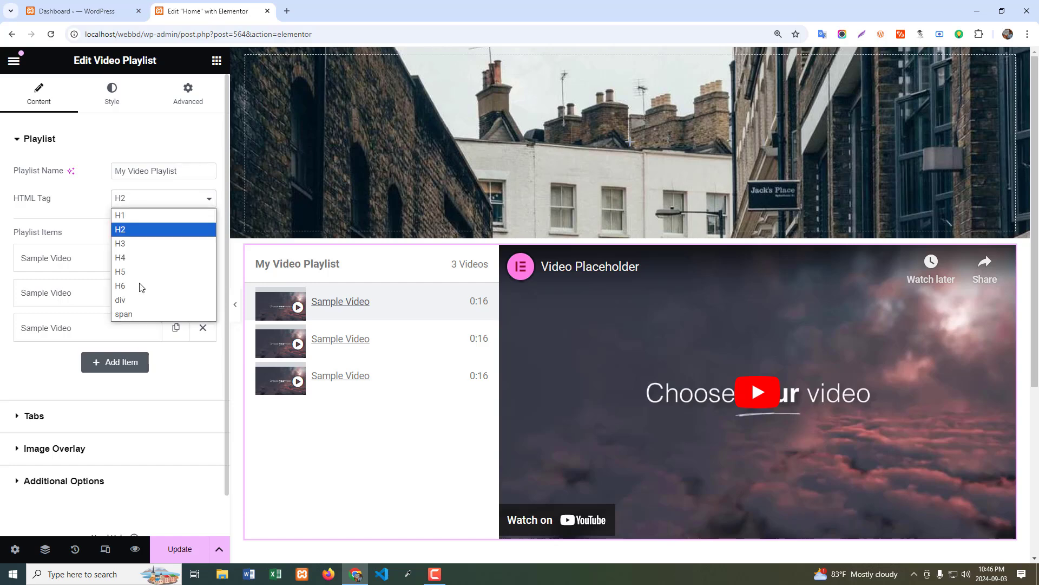
click(130, 262)
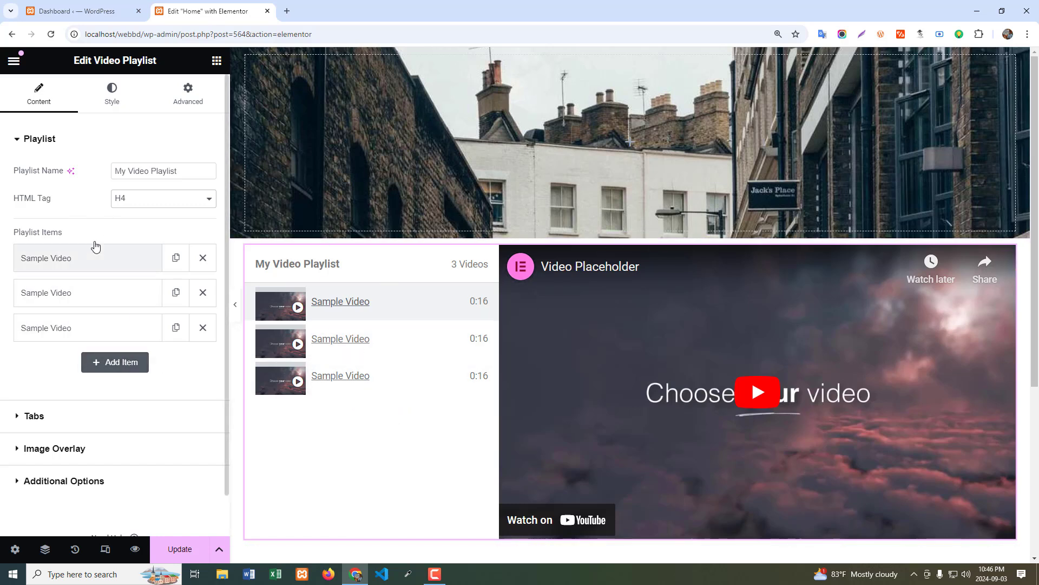
click(120, 361)
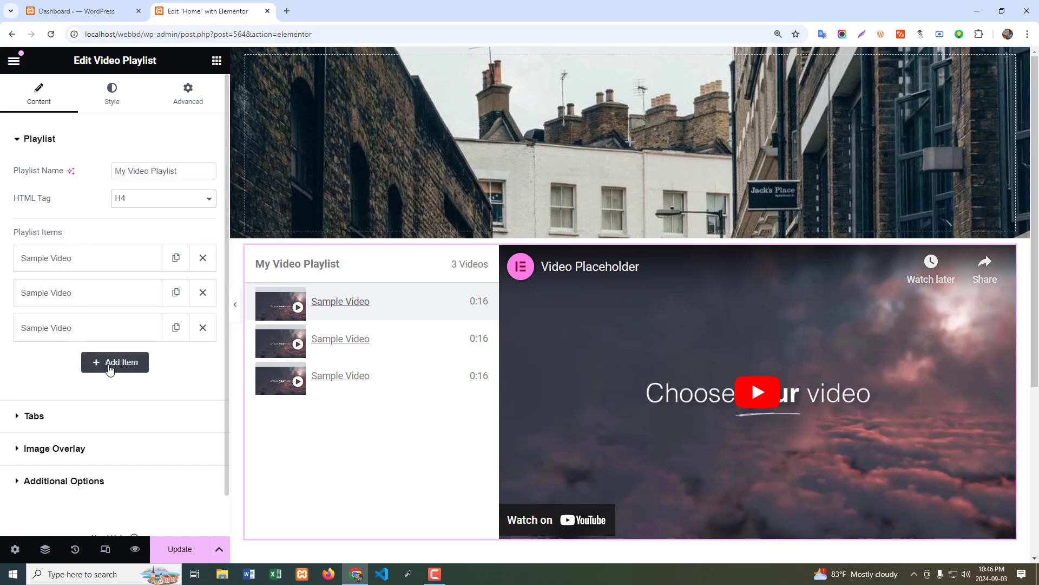
click(98, 371)
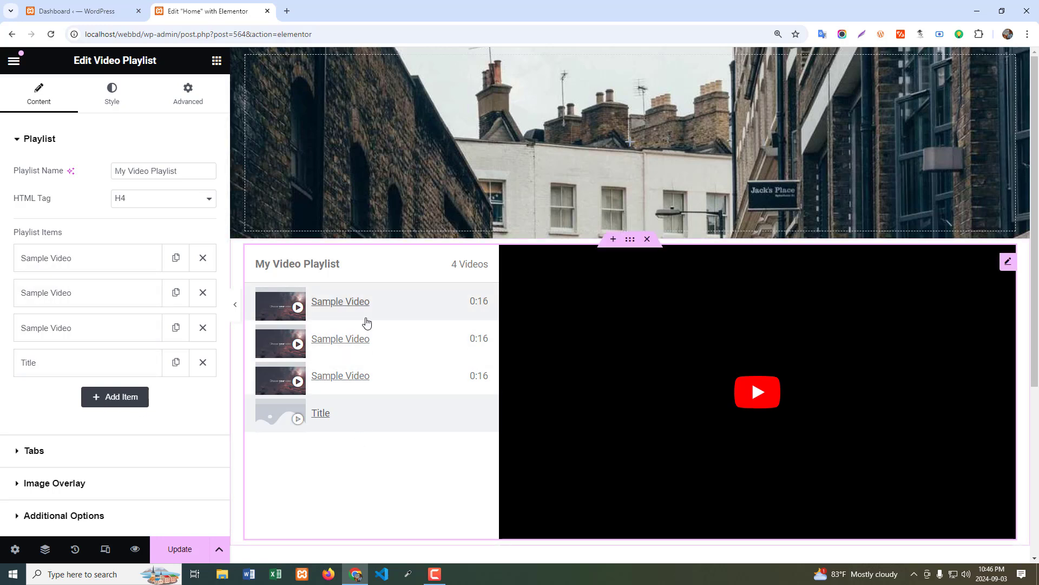
click(202, 363)
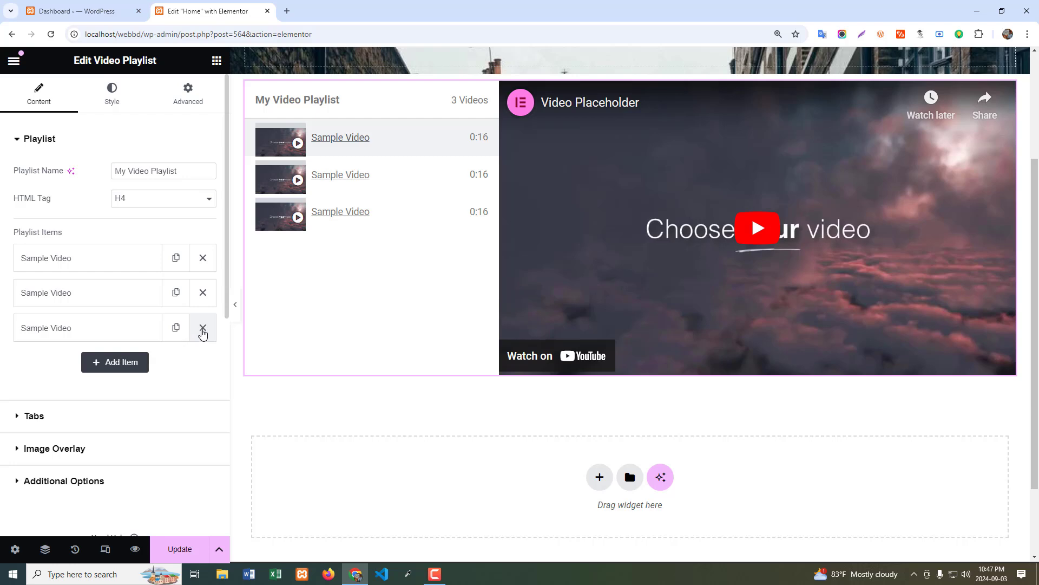
Delete the third sample video from the playlist and open the first item for editing, keeping YouTube as its type.
click(203, 329)
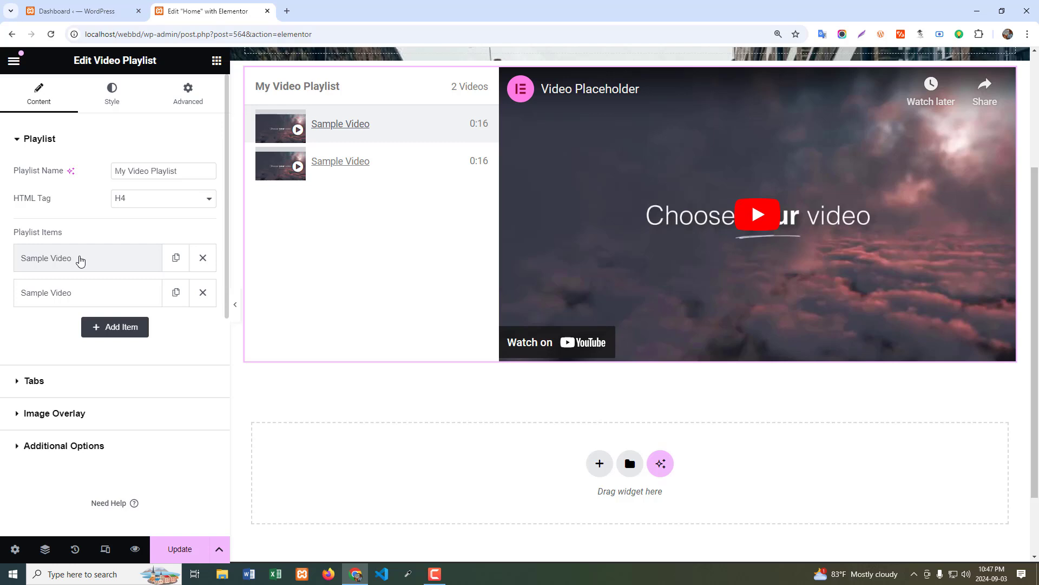
click(80, 261)
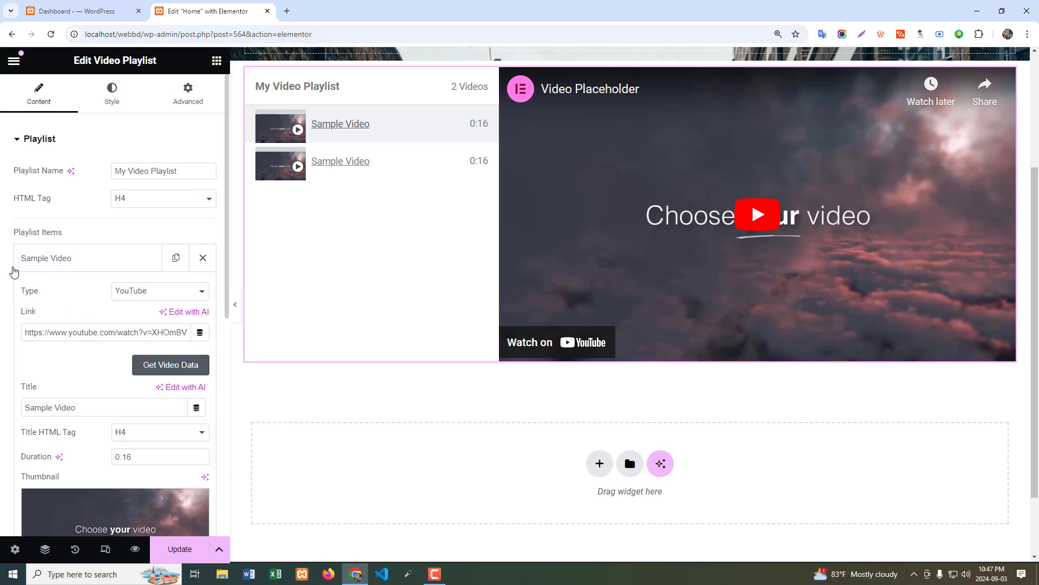
click(164, 294)
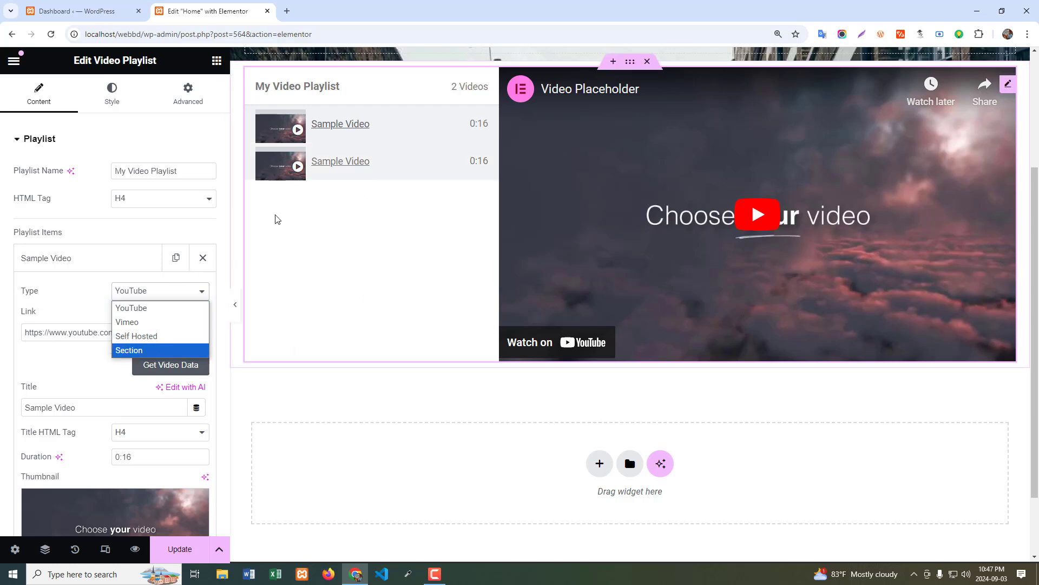
click(83, 300)
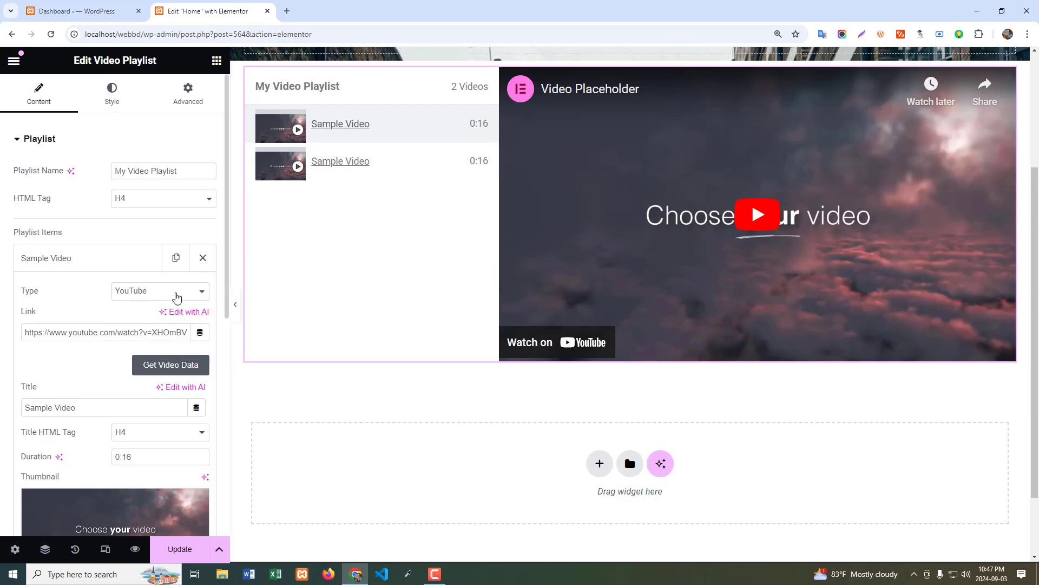
Open two Elementor Pro tutorial videos from the WEB LEARNER BD YouTube channel in separate tabs and close the channel page.
click(151, 332)
key(ctrl+t)
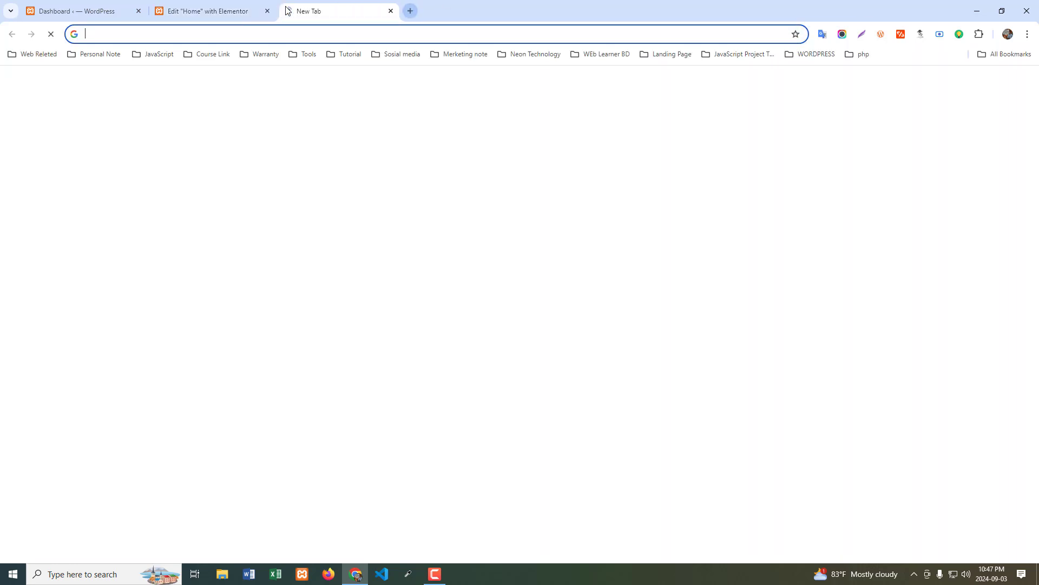
click(499, 267)
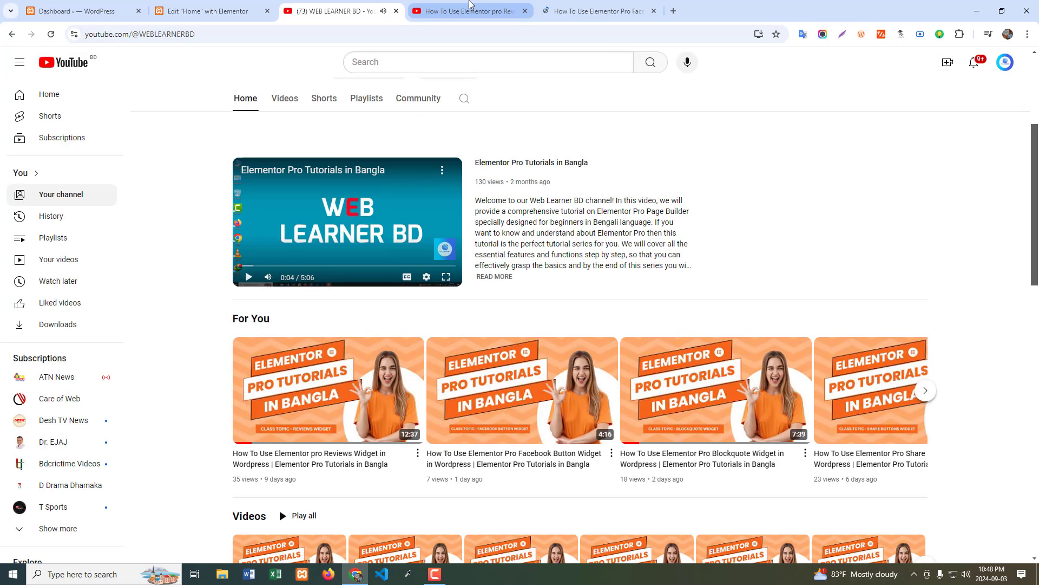
click(471, 8)
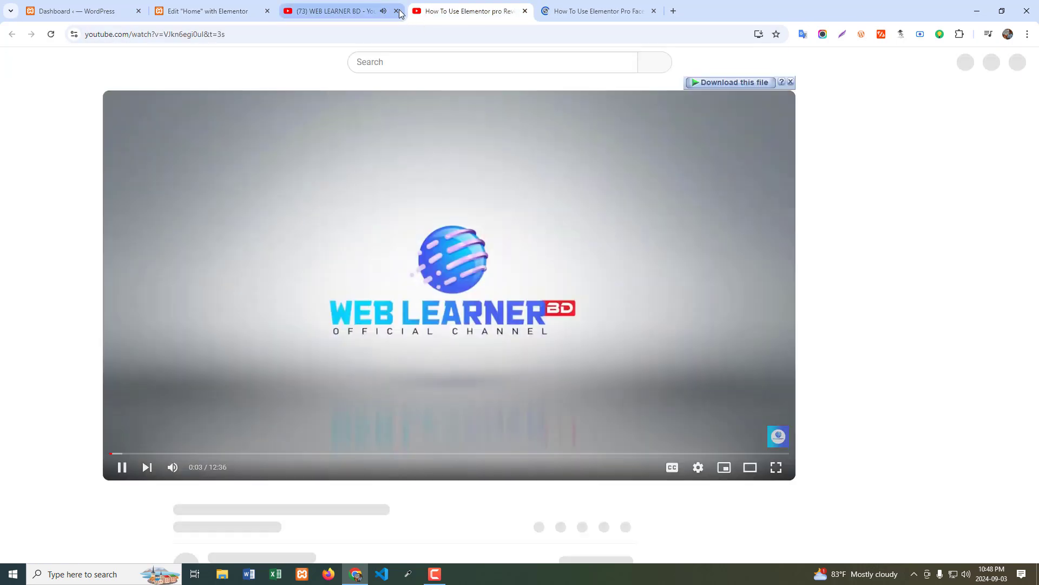
click(396, 11)
click(472, 10)
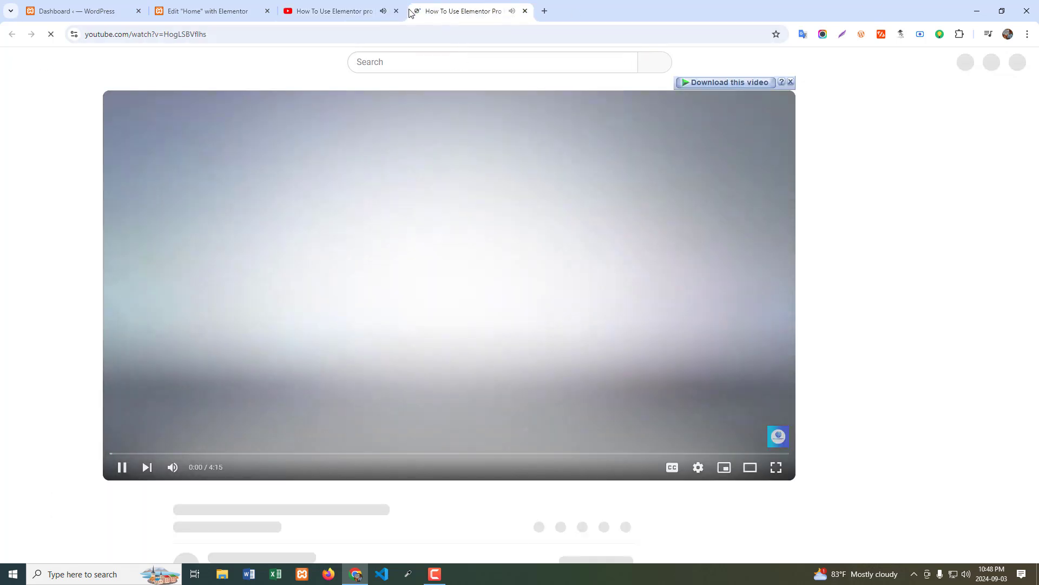
click(293, 132)
click(309, 11)
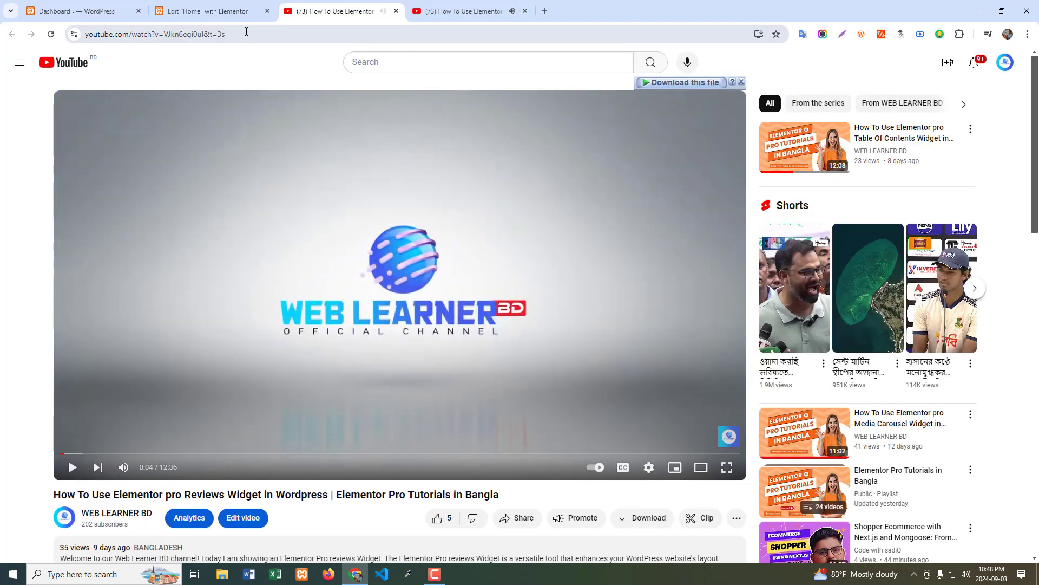
Copy the address of the Elementor Pro Reviews Widget video and use it as the first playlist item's link.
click(274, 32)
click(276, 32)
drag(282, 36, 1, 35)
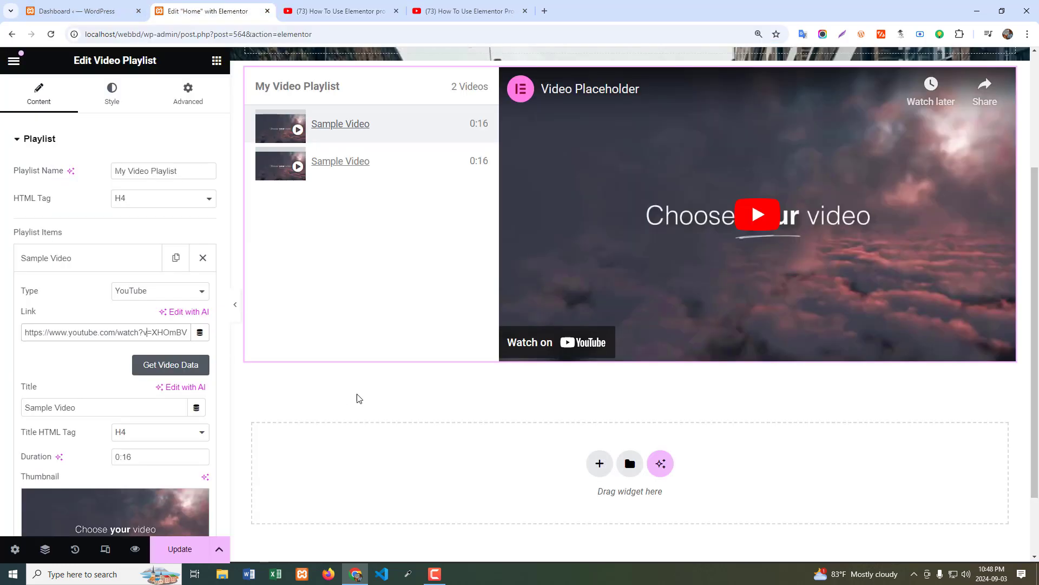
click(212, 11)
double_click(173, 331)
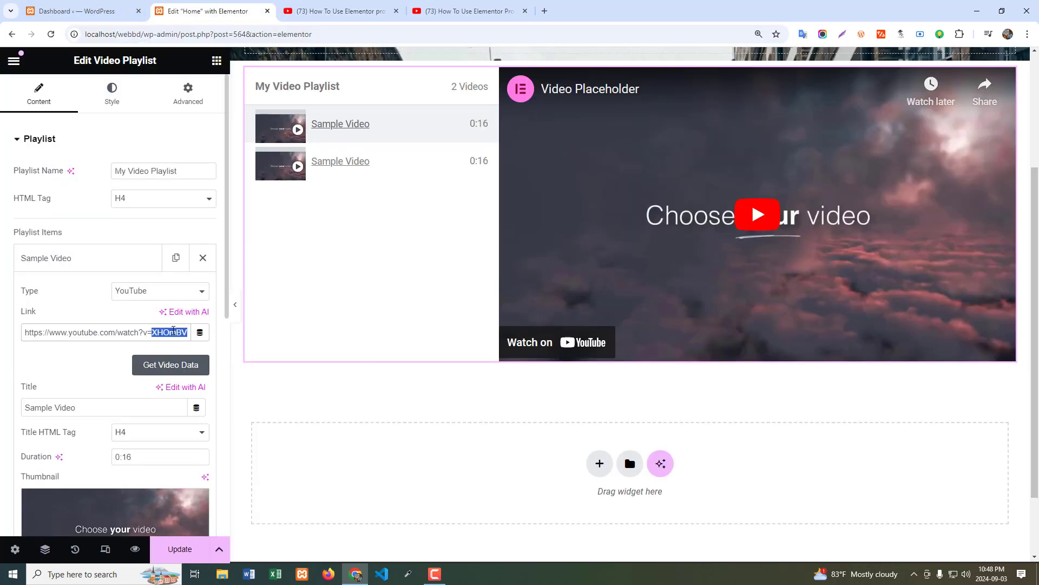
key(ctrl+a)
key(ctrl+v)
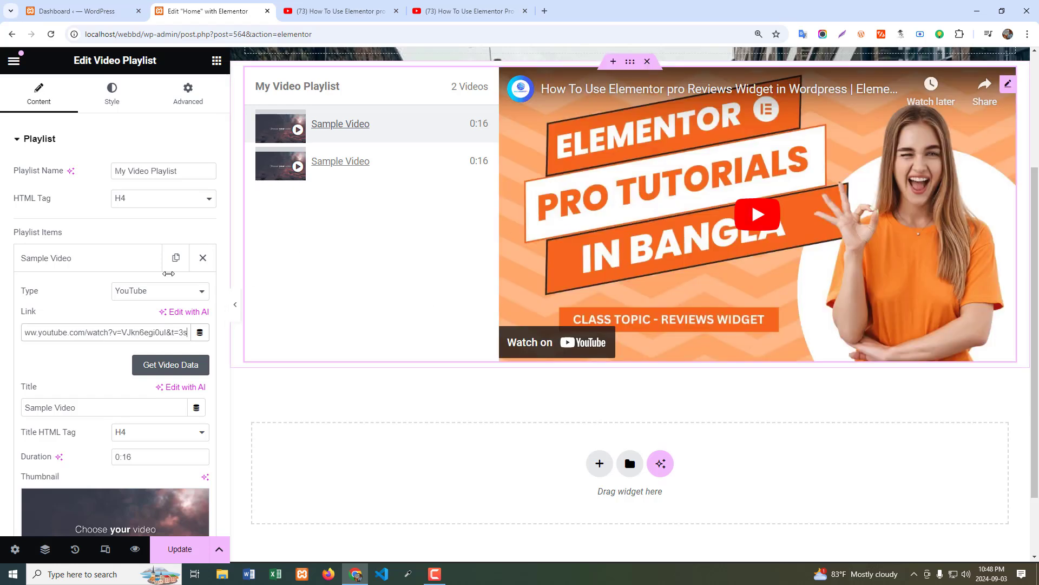
Keep H4 as the first item's title tag and fetch its title, duration and thumbnail from the linked YouTube video.
scroll(106, 367, down, 2)
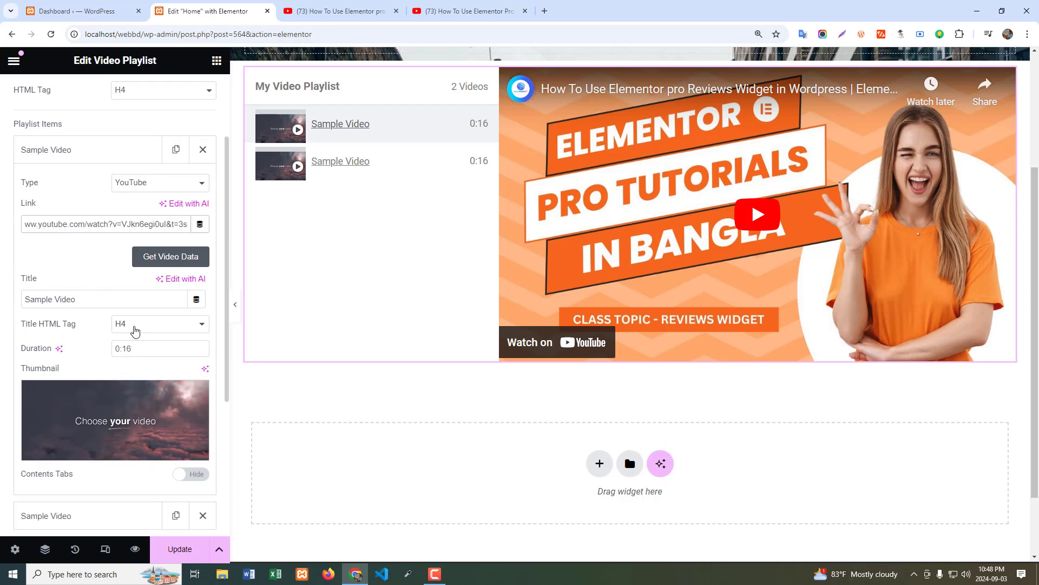
click(142, 328)
click(142, 328)
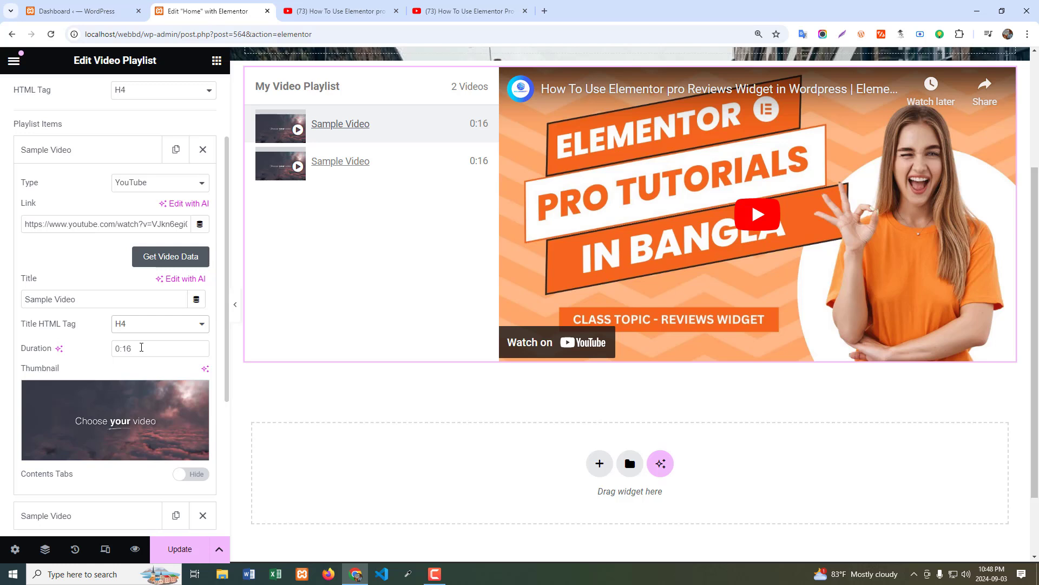
mouse_move(112, 383)
mouse_move(126, 416)
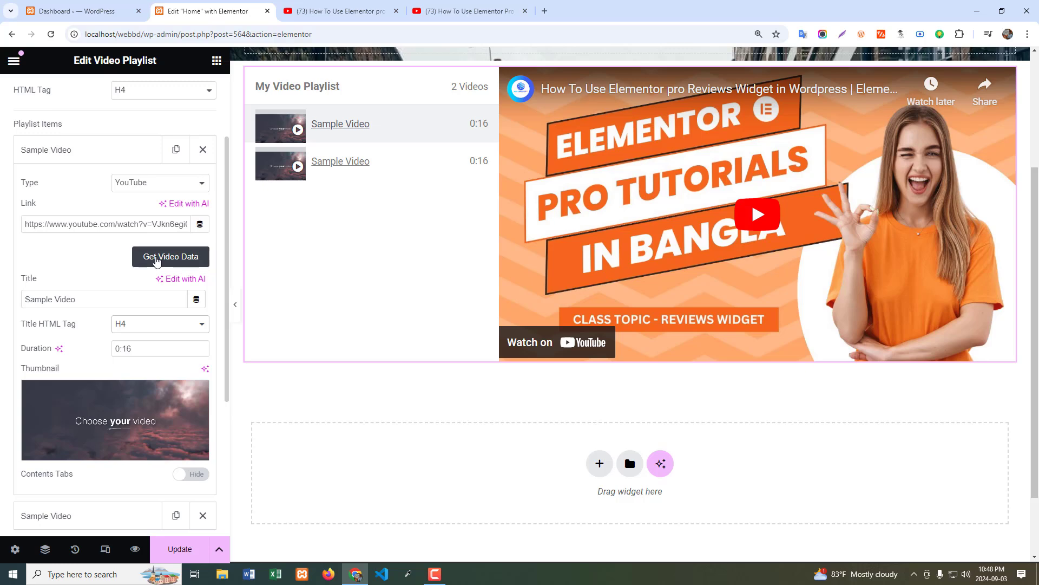
click(156, 257)
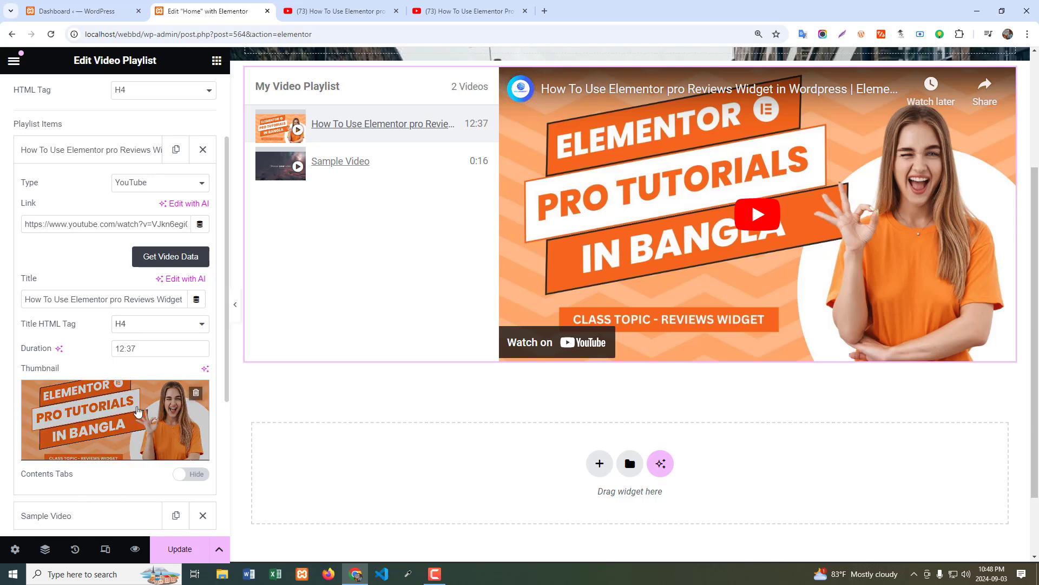
mouse_move(137, 431)
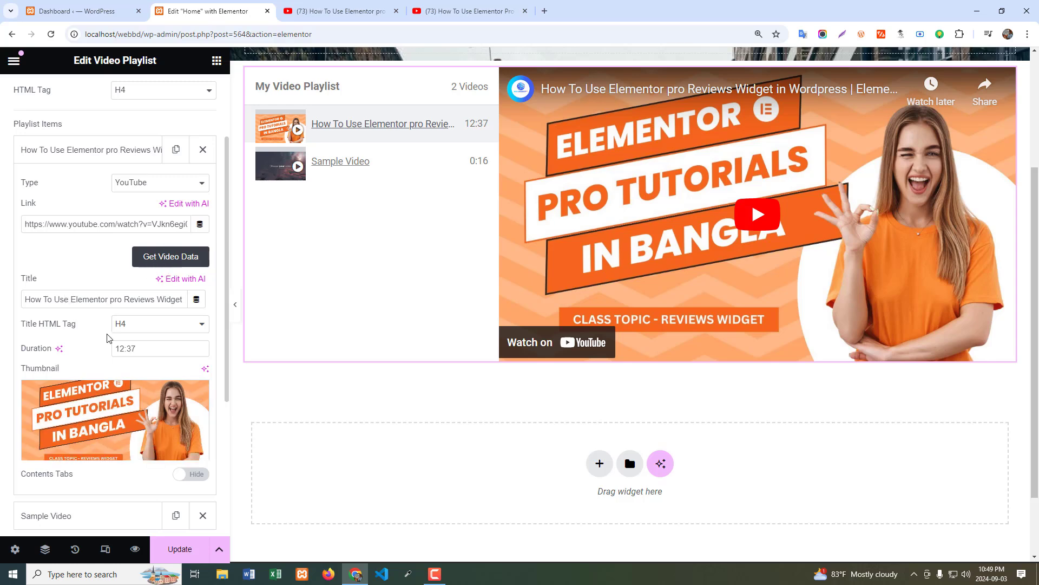
scroll(107, 338, down, 2)
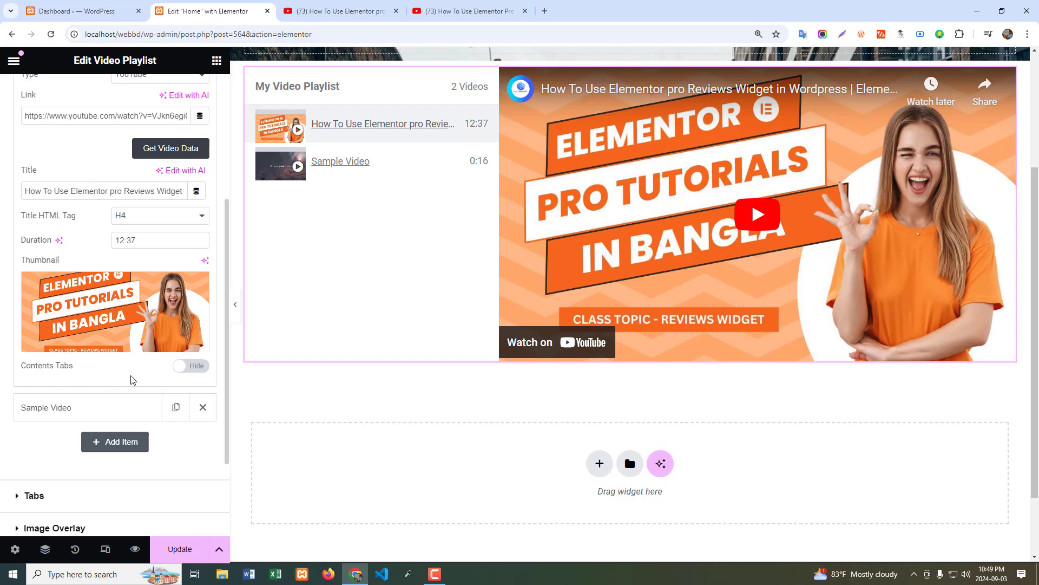
Show the contents tabs for the first playlist item and extend the Tab #1 text with repeated copies of its placeholder paragraph.
click(203, 373)
scroll(76, 246, down, 3)
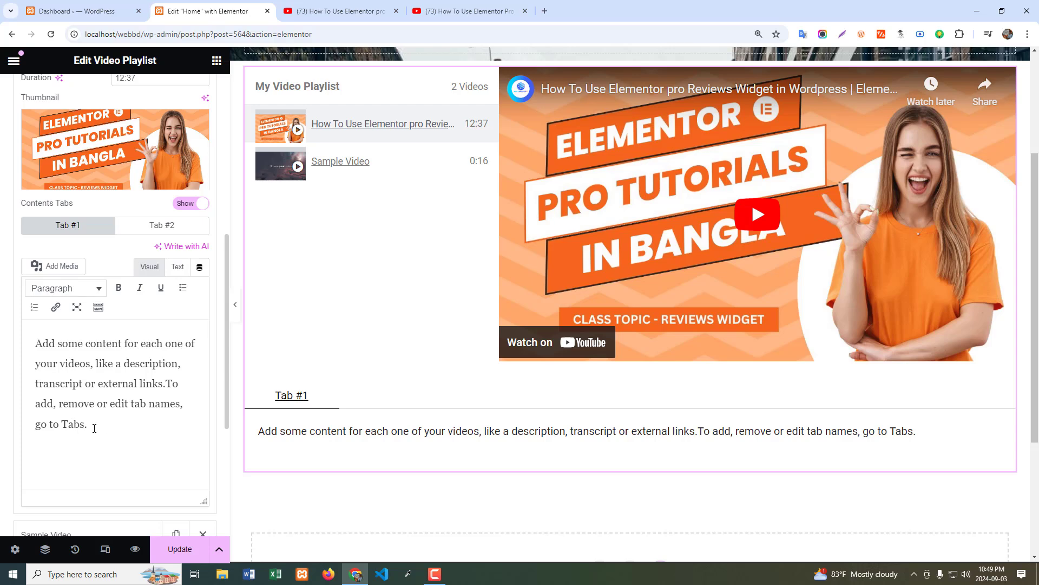
drag(93, 425, 39, 347)
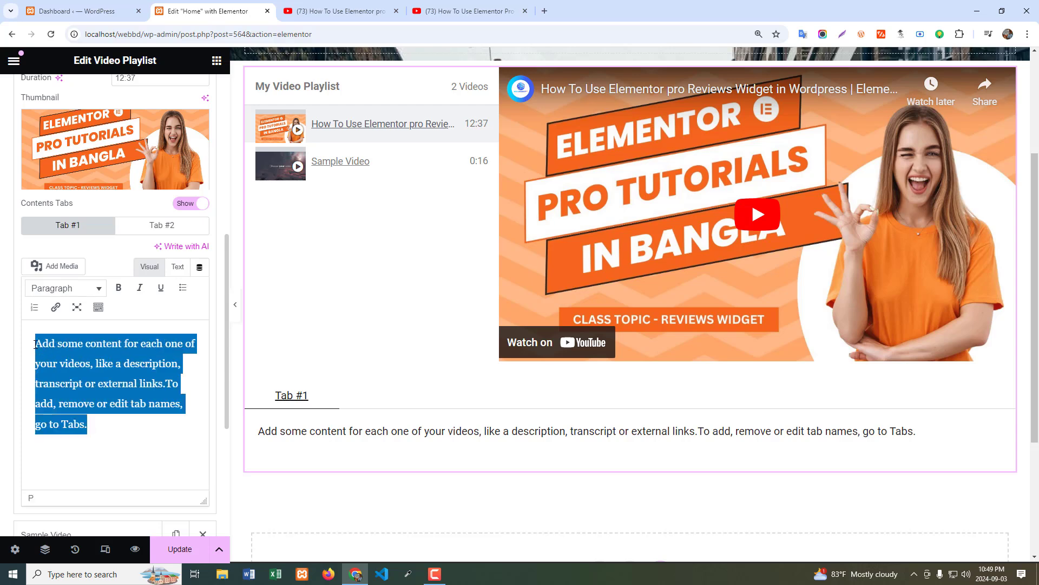
click(102, 429)
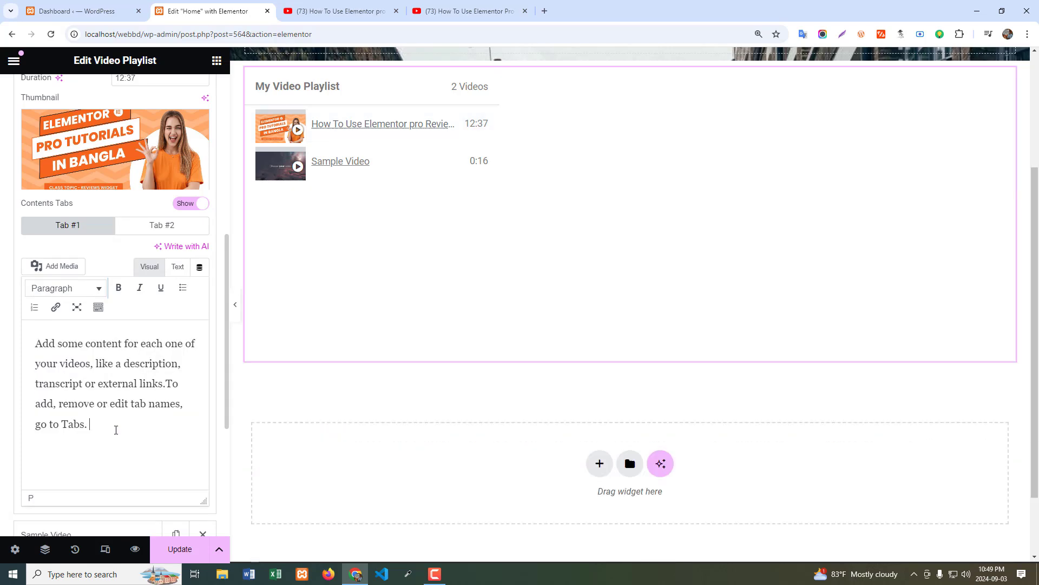
key(ctrl+v)
key(ctrl+v)
key(ctrl+v)
key(ctrl+v)
key(ctrl+v)
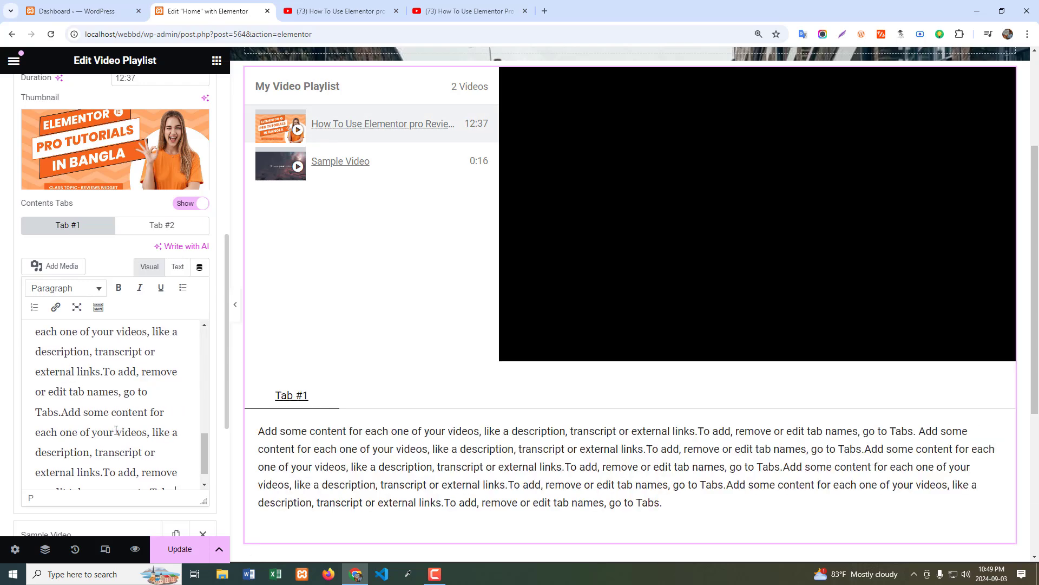
scroll(91, 331, down, 1)
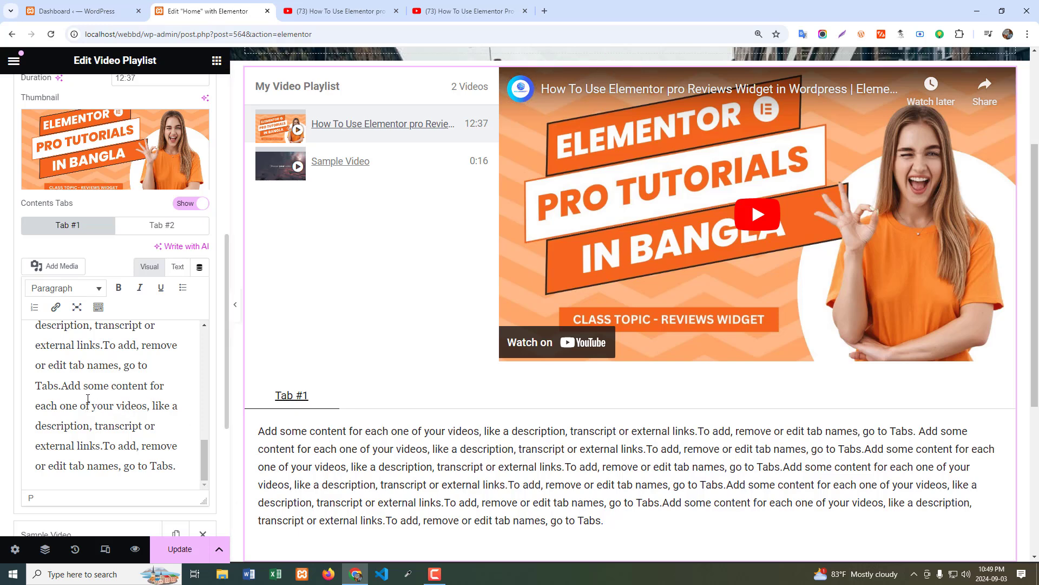
Check the first item's Tab #2 content, return to Tab #1 and collapse the item.
scroll(65, 349, up, 2)
click(162, 225)
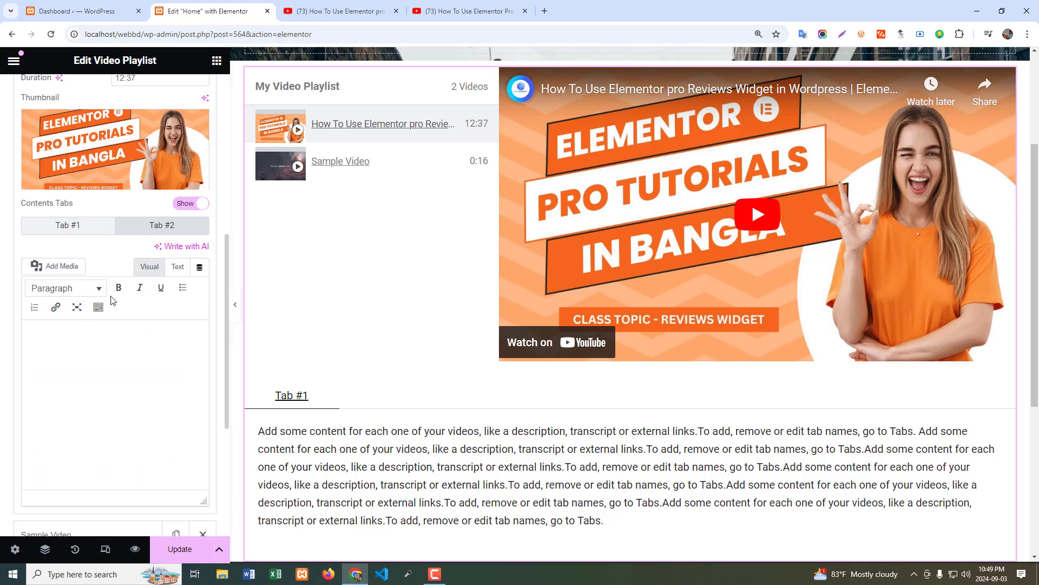
click(55, 229)
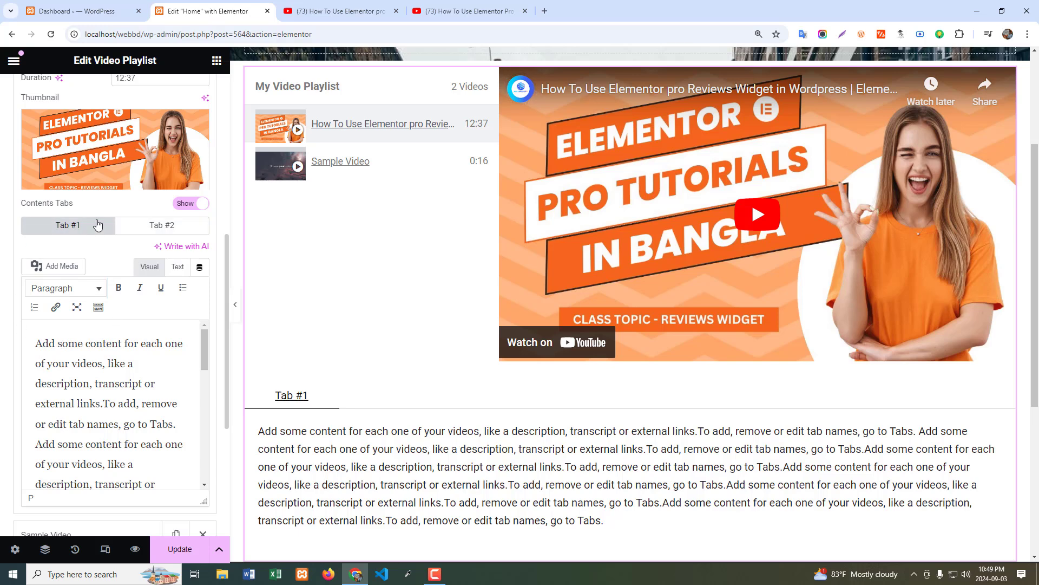
scroll(93, 226, up, 2)
scroll(72, 182, up, 2)
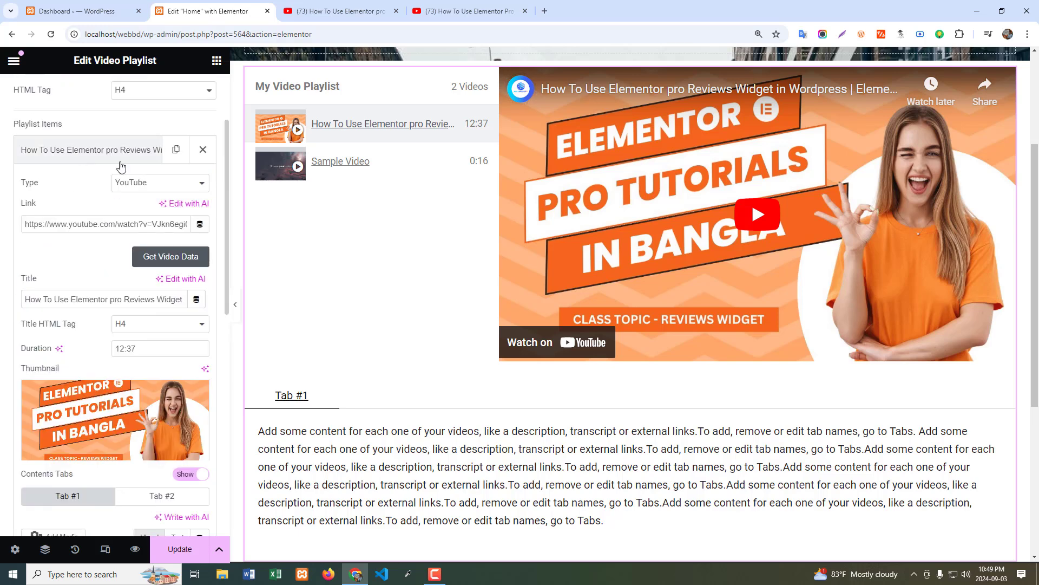
click(51, 152)
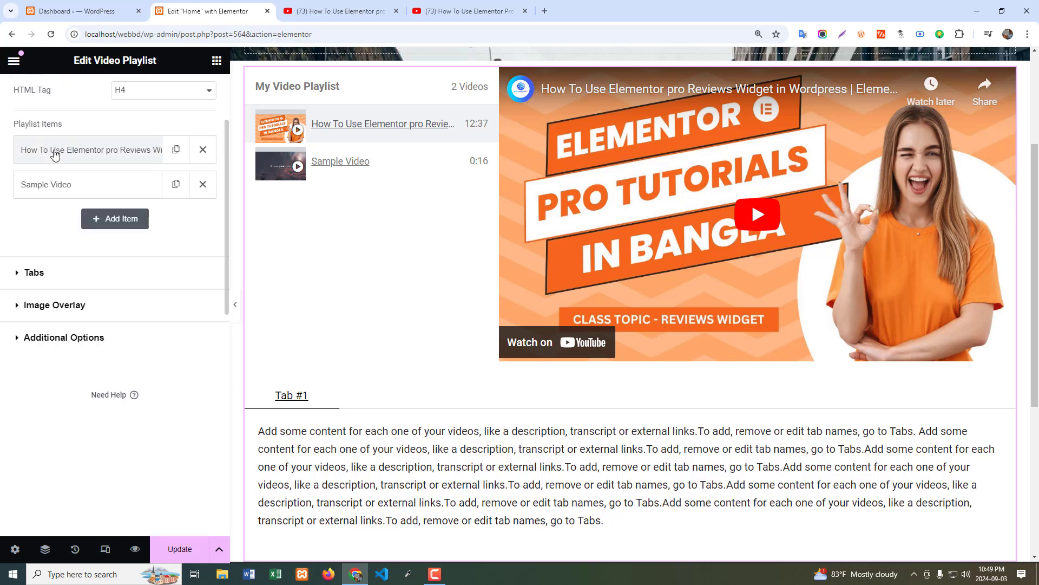
Link the second playlist item to the Elementor Pro Facebook Button Widget video on YouTube and fetch its video data.
click(52, 187)
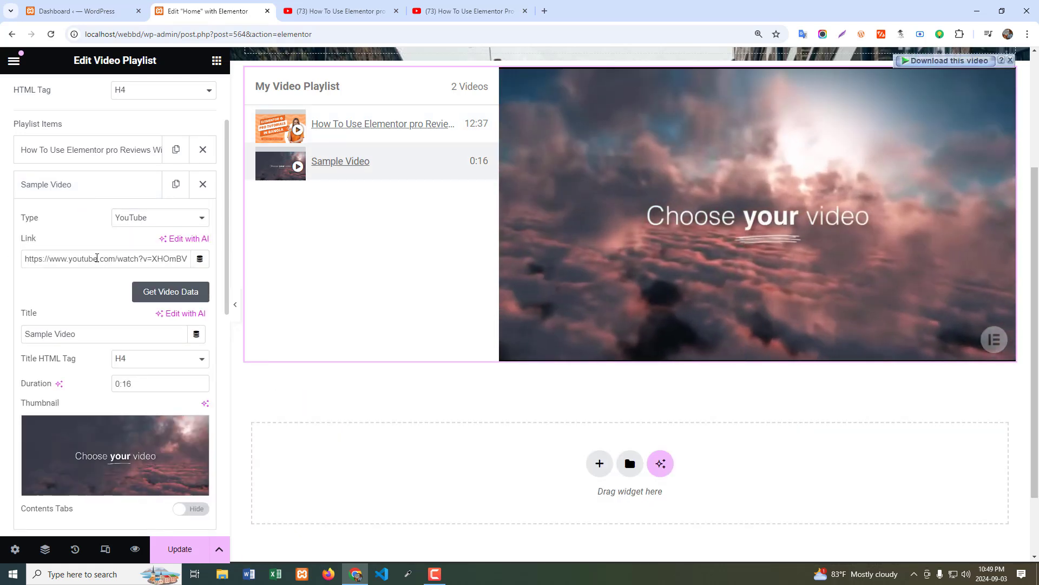
click(451, 8)
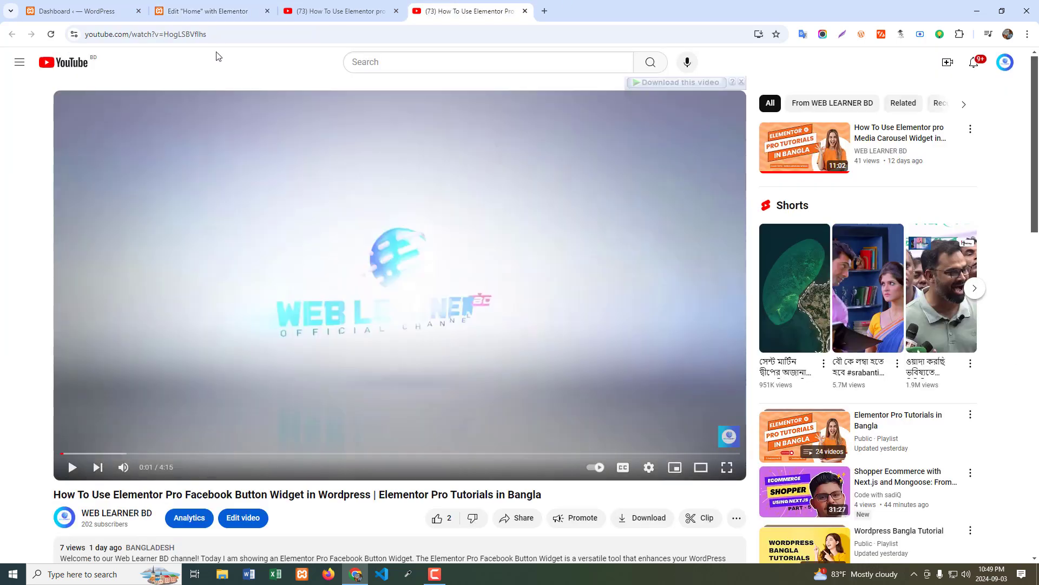
click(232, 29)
key(ctrl+c)
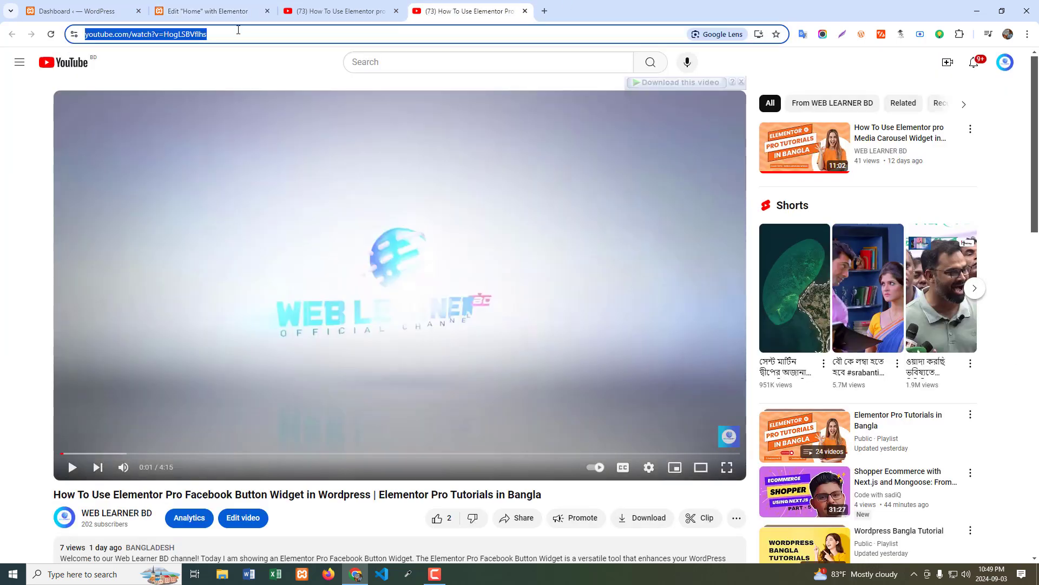
click(209, 10)
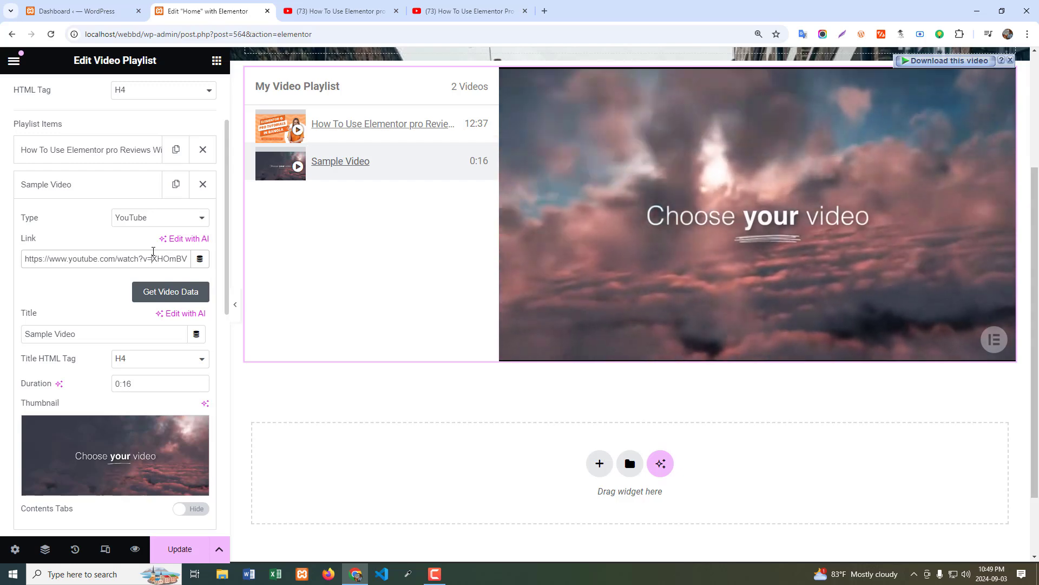
key(ctrl+a)
key(ctrl+v)
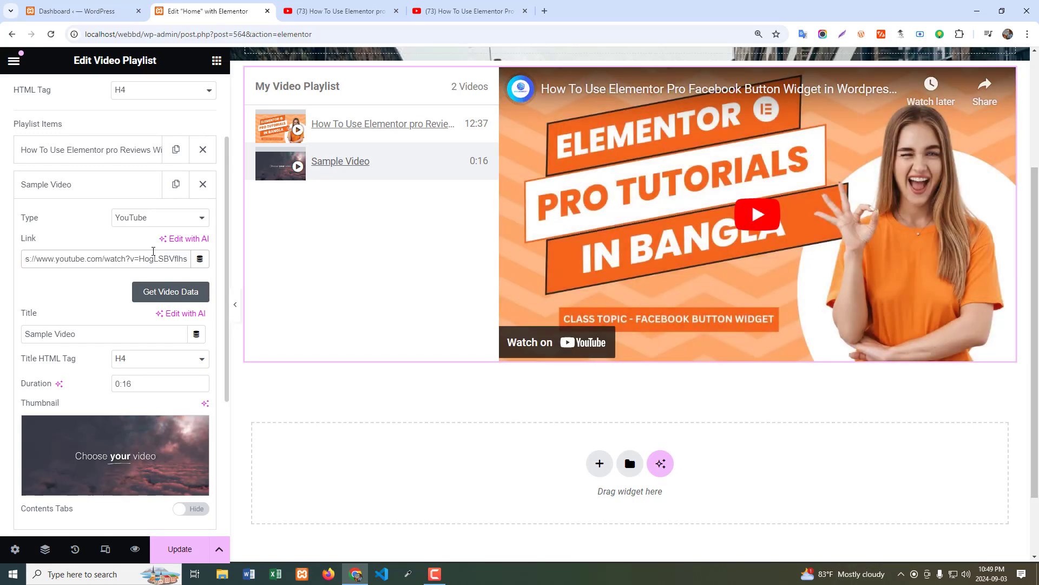
scroll(87, 294, down, 1)
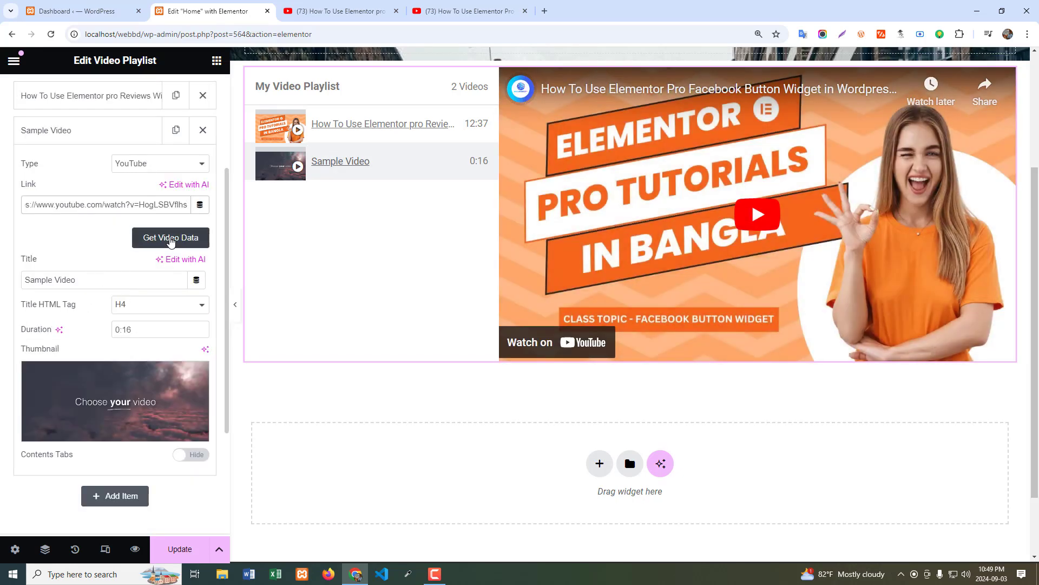
click(171, 242)
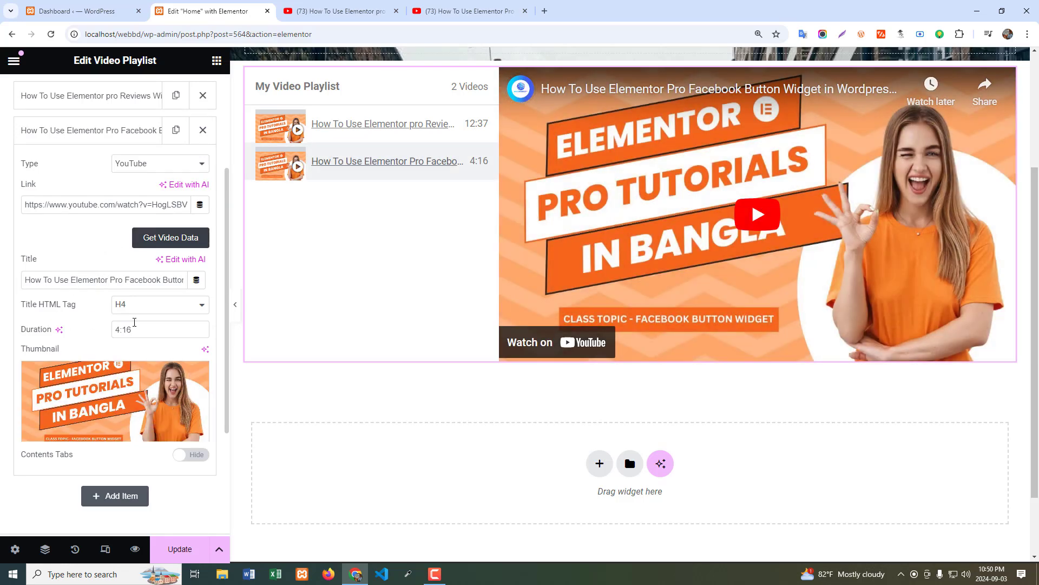
Show the second item's contents tabs, extend its Tab #1 text with repeated copies of the placeholder paragraph, and collapse the item.
scroll(149, 386, down, 2)
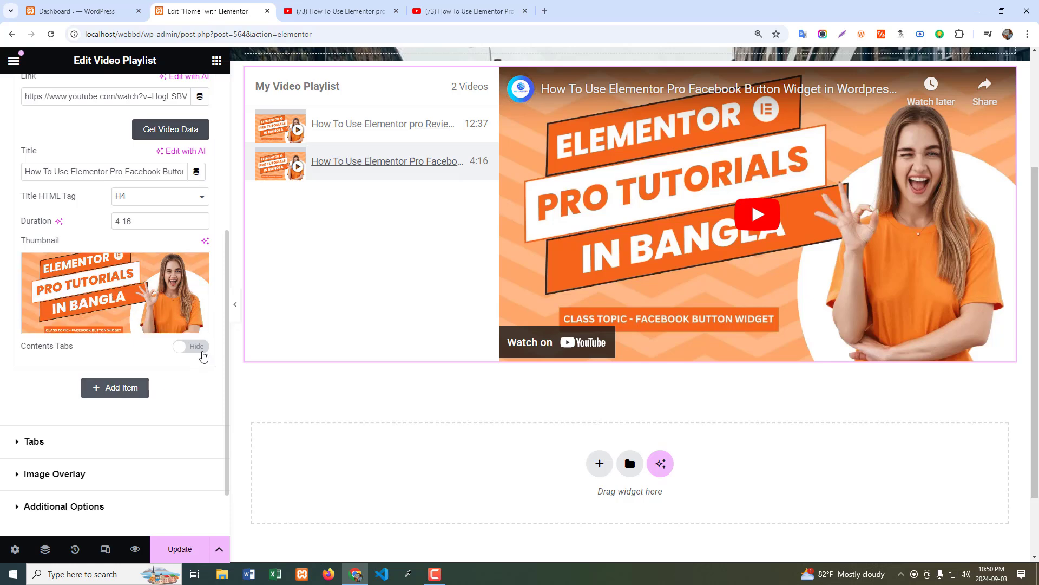
click(199, 347)
scroll(53, 381, down, 2)
drag(95, 459, 34, 374)
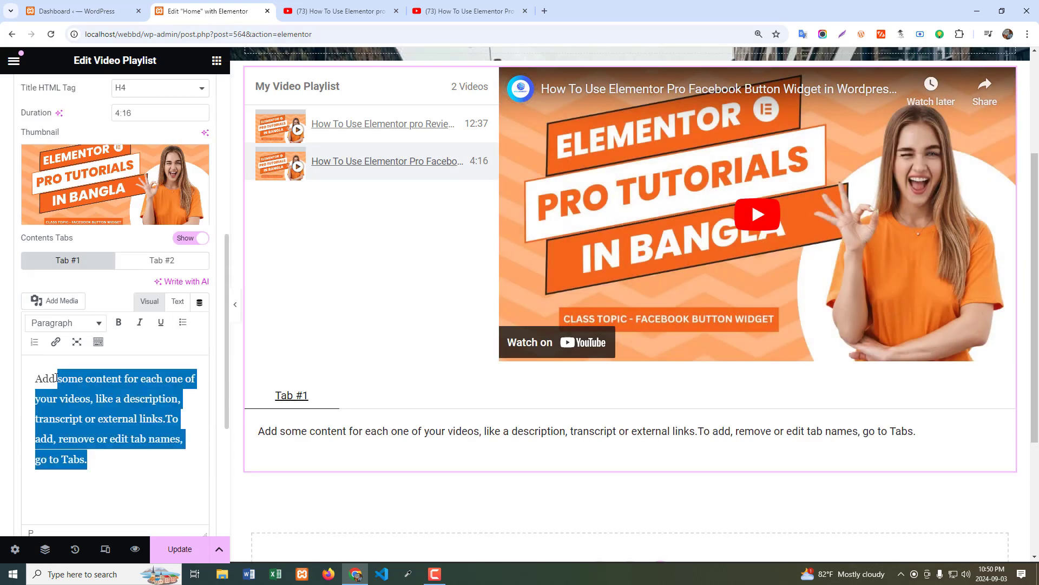
click(103, 466)
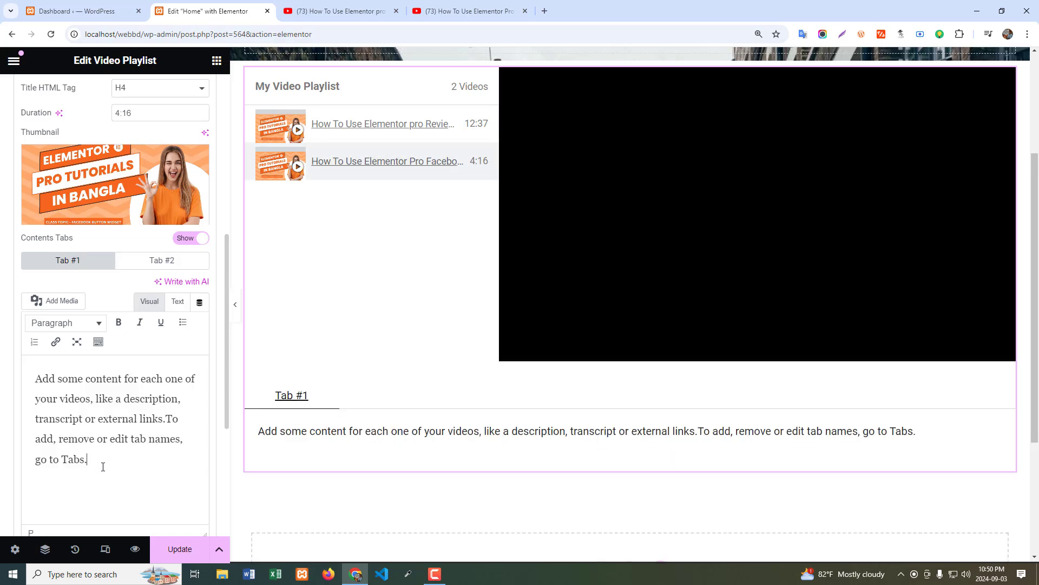
key(ctrl+v)
key(ctrl+v)
key(ctrl+v)
key(ctrl+v)
key(ctrl+v)
key(ctrl+v)
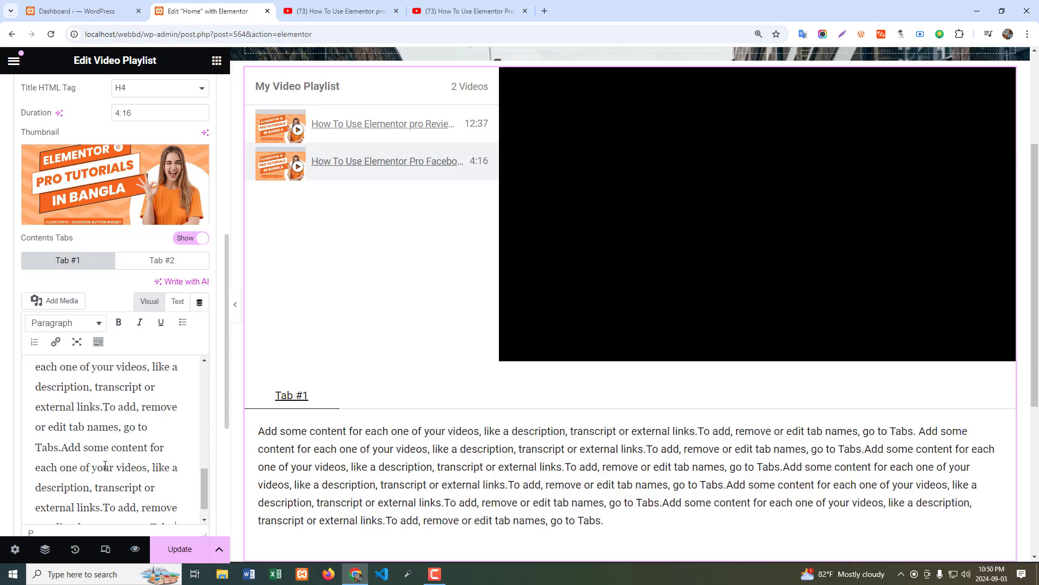
scroll(150, 447, down, 1)
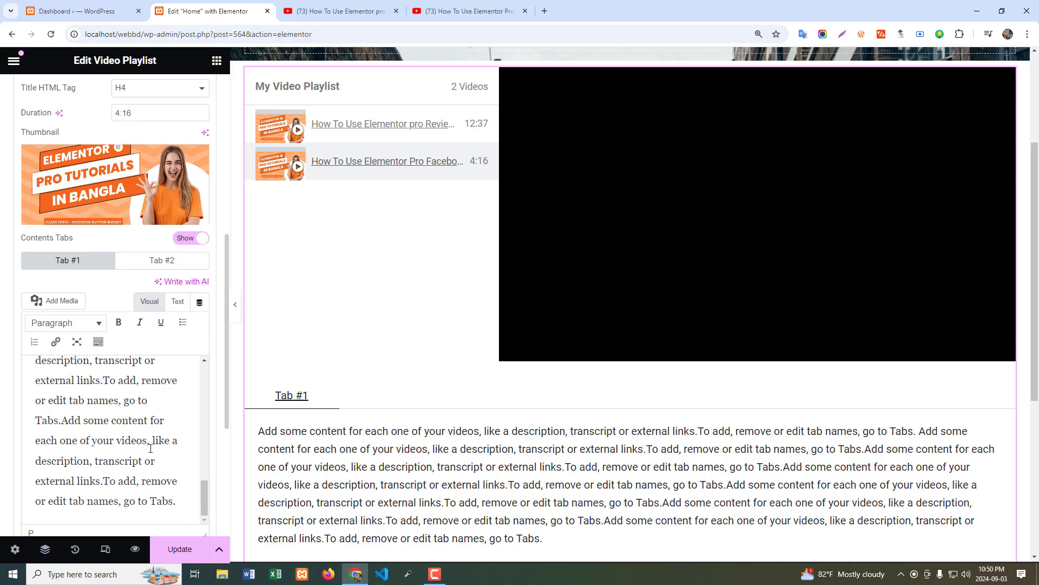
scroll(54, 187, up, 3)
scroll(54, 188, up, 3)
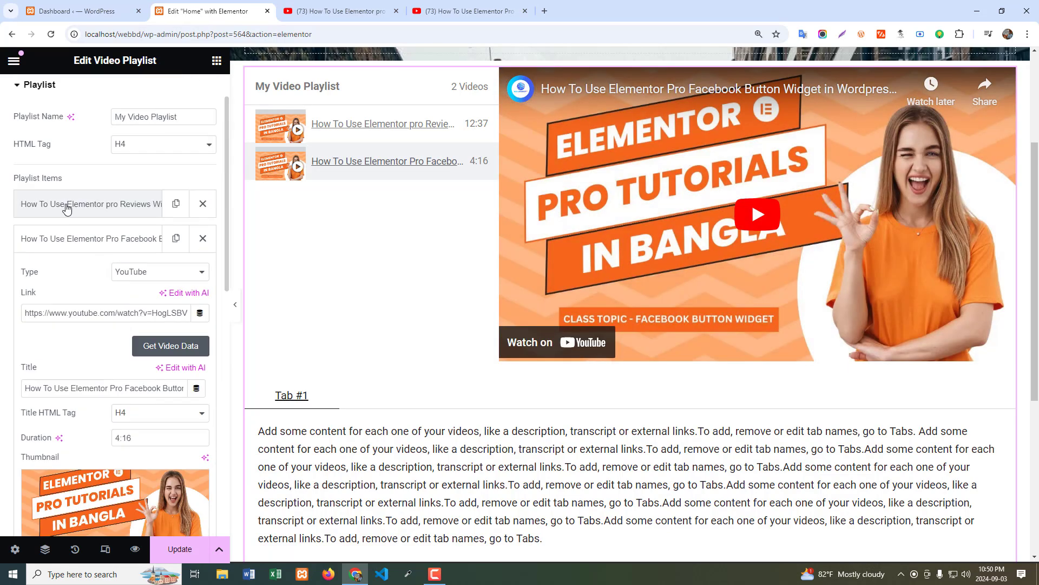
click(64, 238)
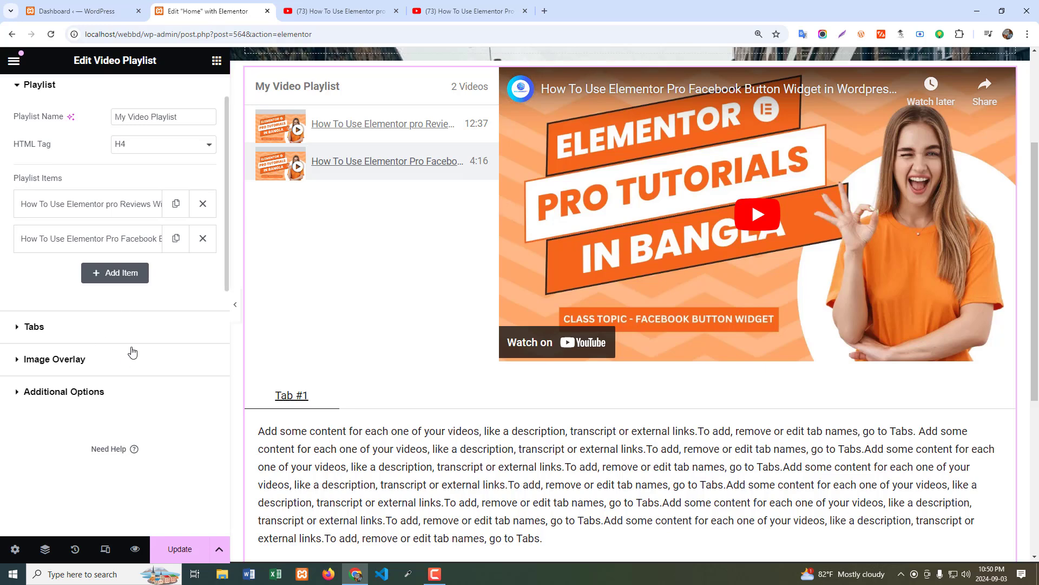
Rename the playlist's first contents tab to "Description" in the Tabs settings.
click(71, 328)
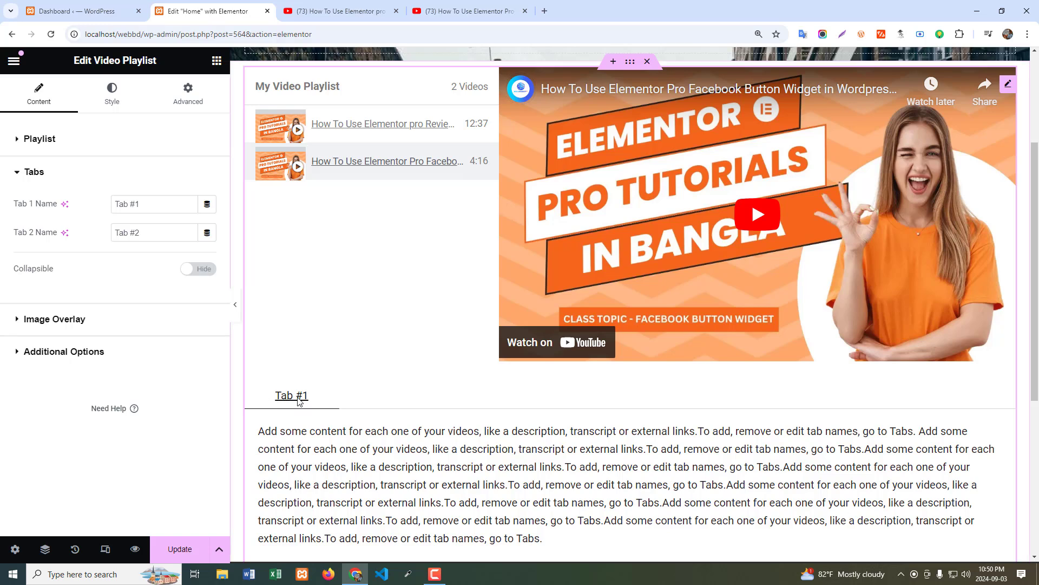
drag(149, 204, 63, 208)
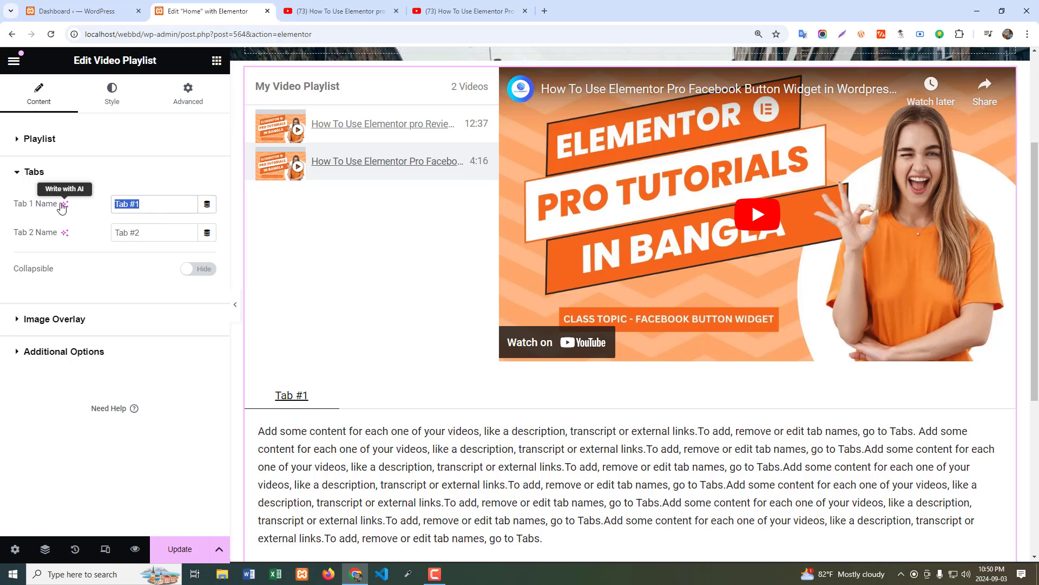
text(Desc)
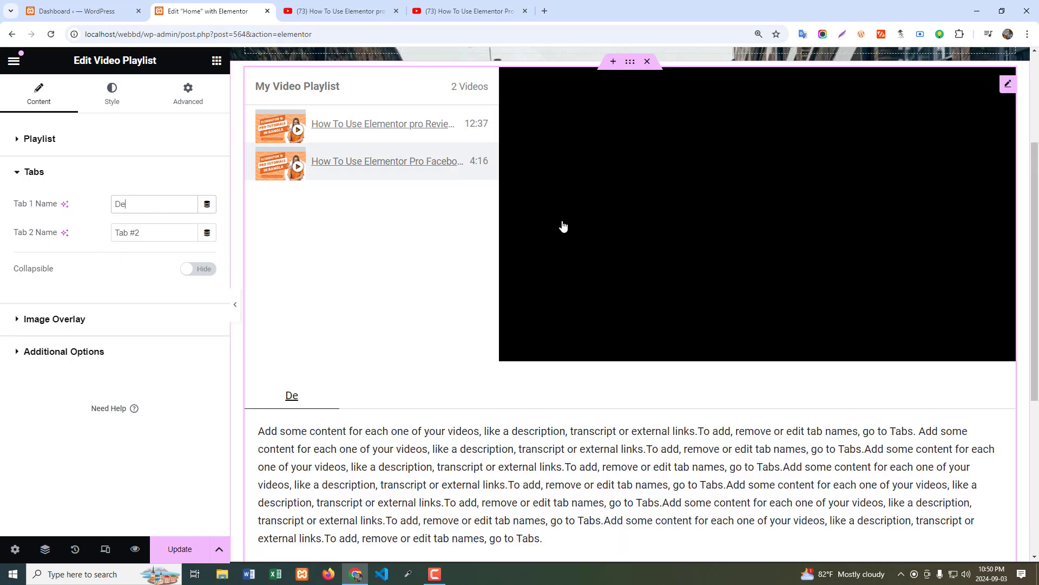
text(ription)
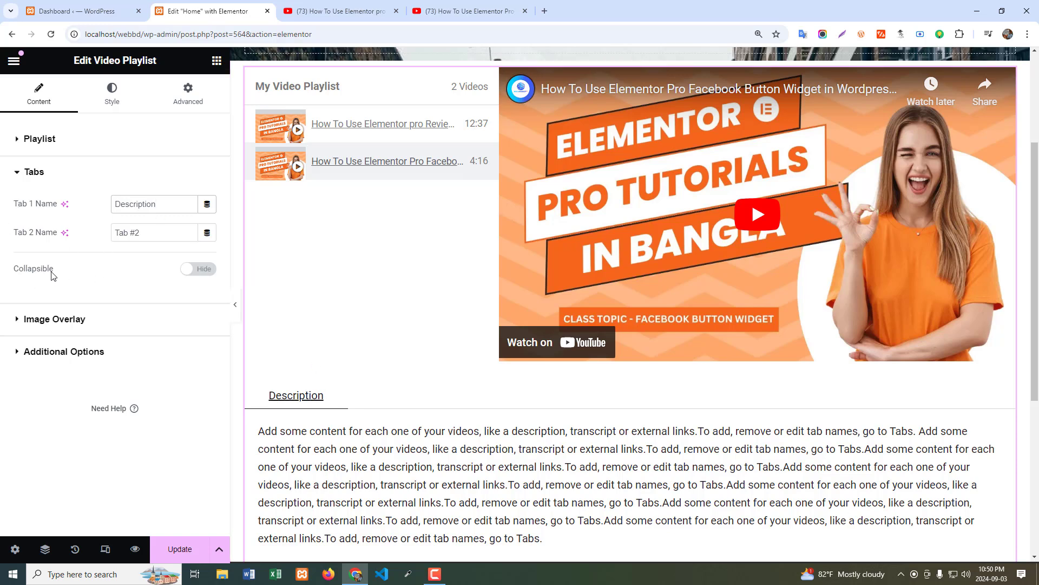
Try the Collapsible option for the contents tabs and switch it off again.
click(201, 271)
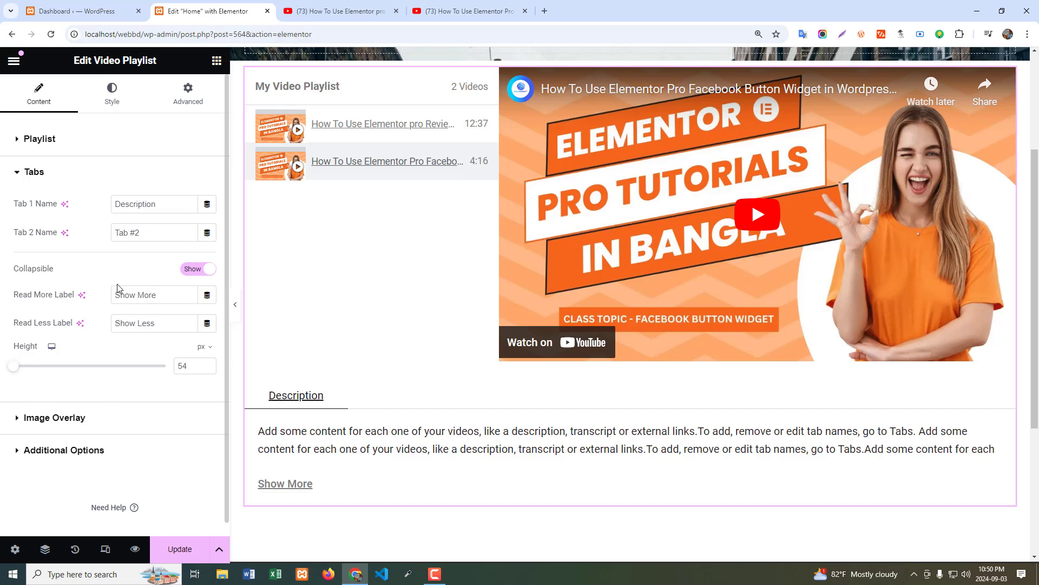
click(191, 270)
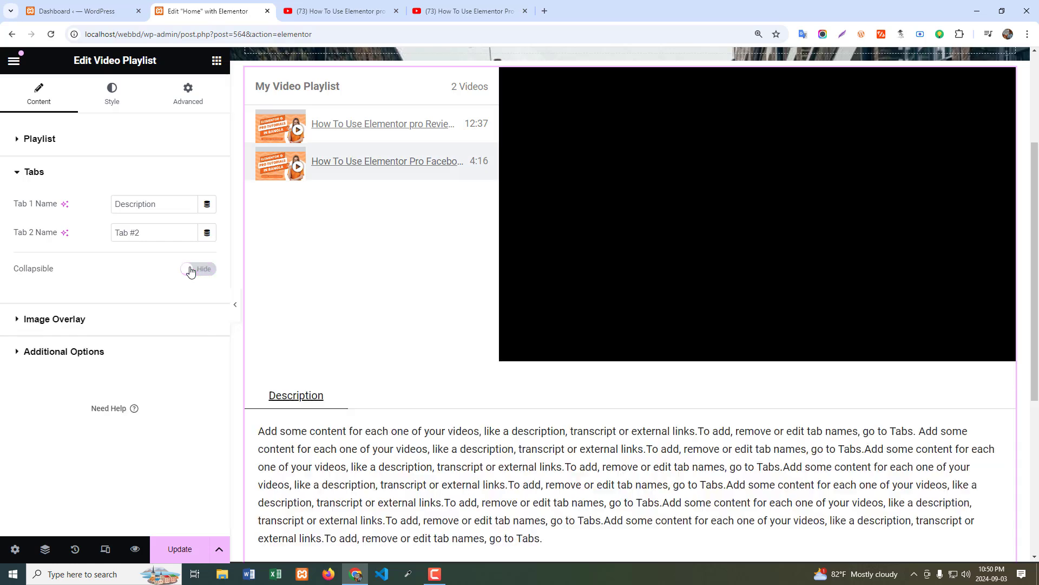
Update the page, close the YouTube video tabs and review the playlist and its Description tab in the page preview.
click(173, 551)
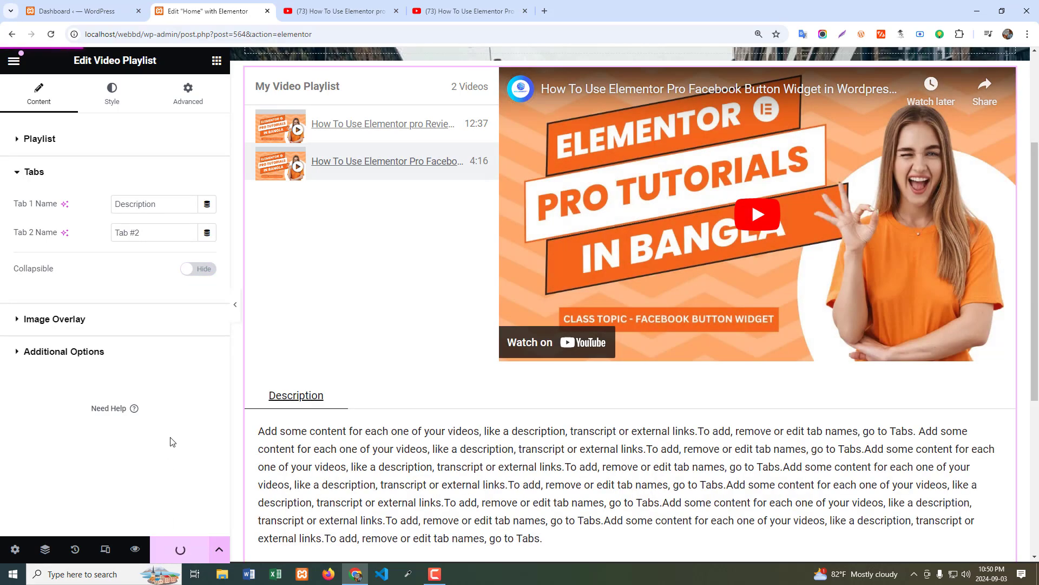
click(135, 550)
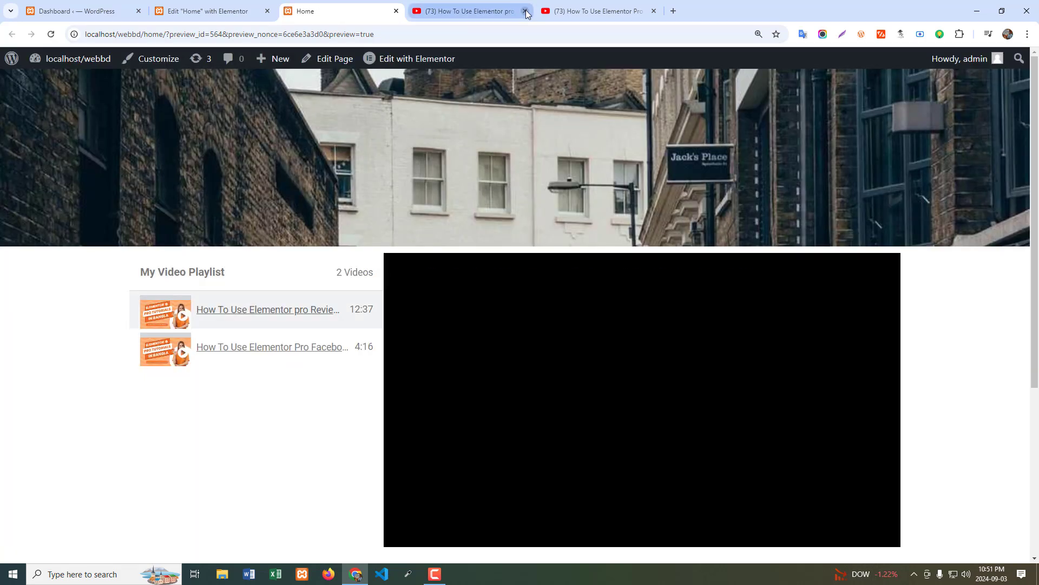
scroll(239, 408, down, 5)
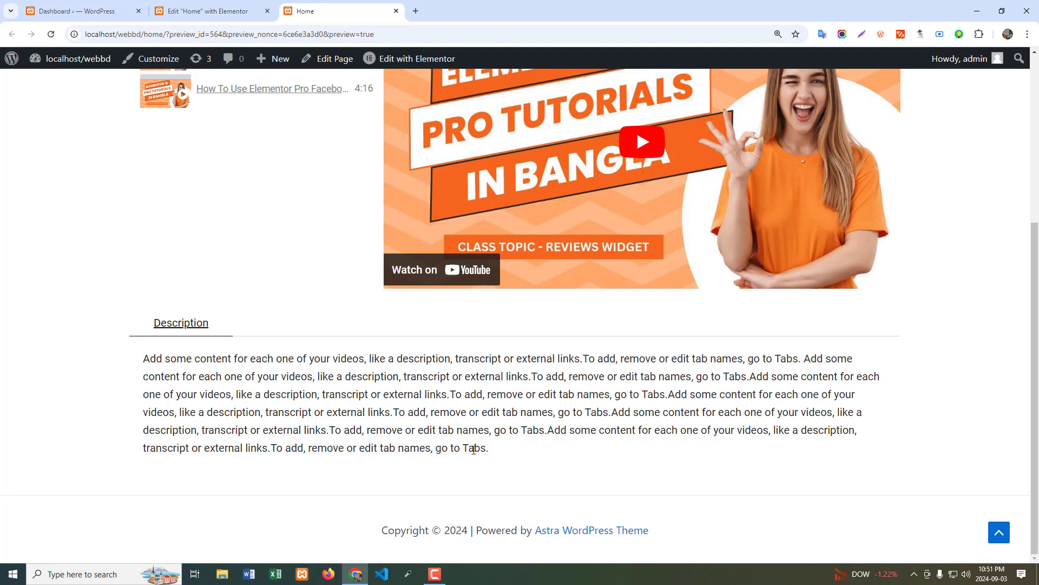
scroll(220, 283, up, 3)
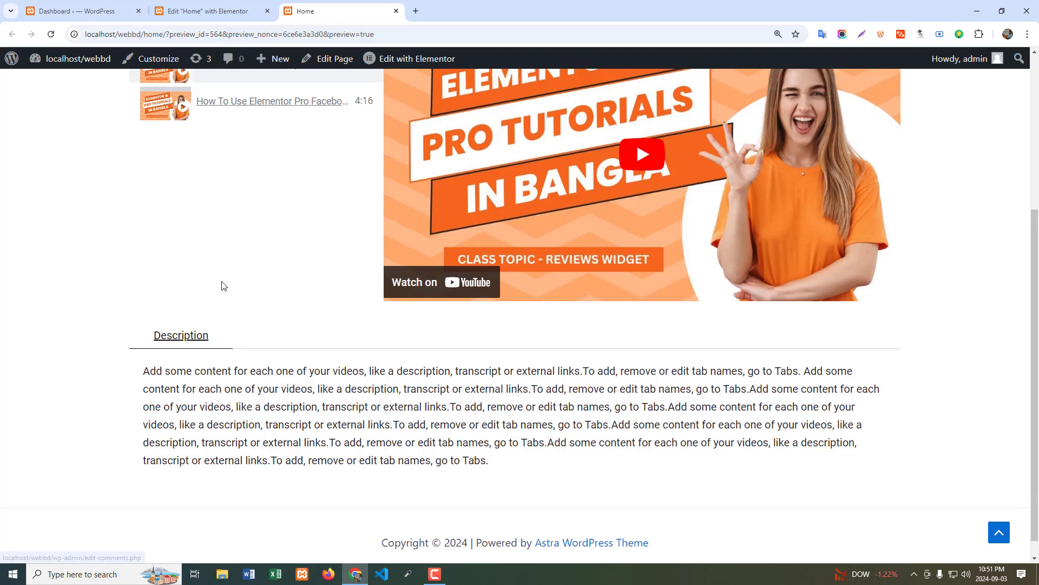
Return to the Elementor editor, make the contents tabs collapsible and update the page.
click(217, 8)
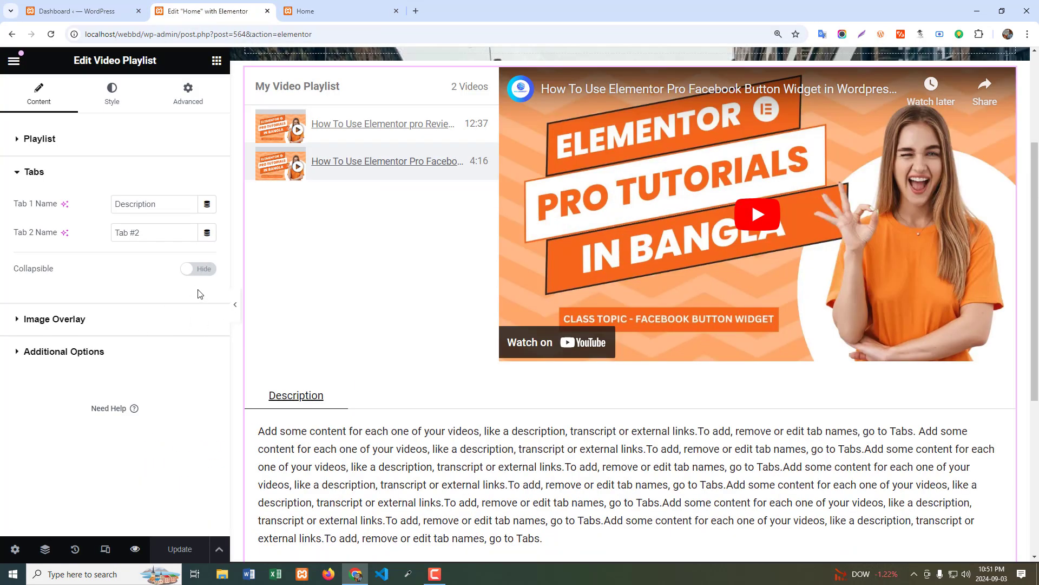
click(210, 269)
click(178, 550)
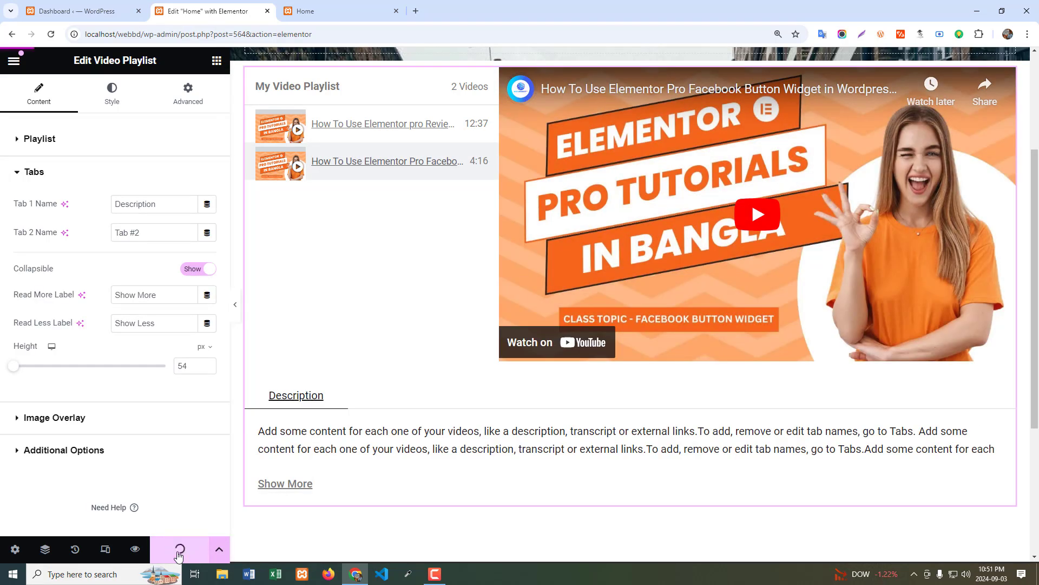
Preview the updated page and expand and collapse the playlist's description text to check the collapsible tab.
click(135, 549)
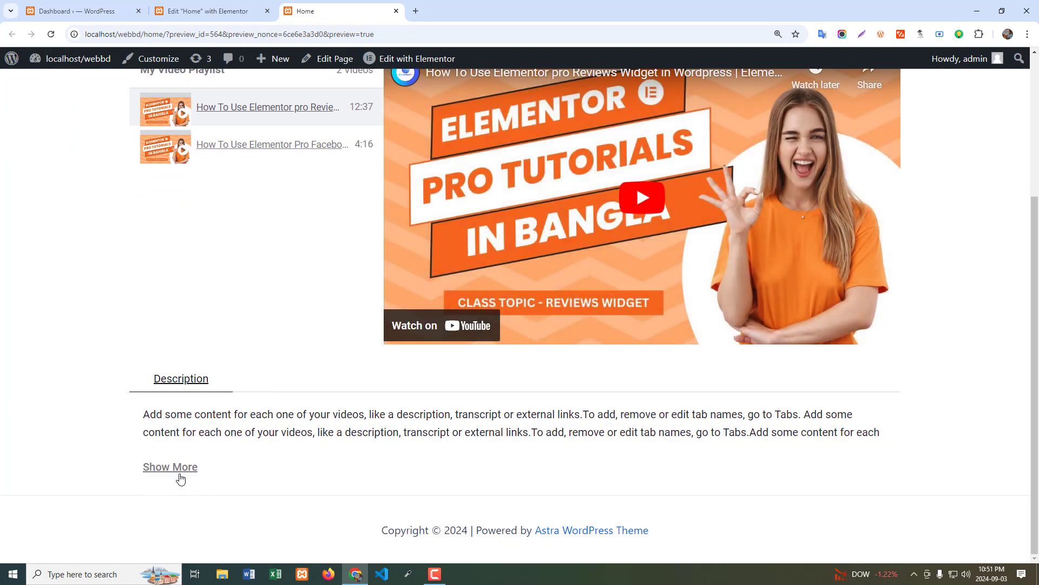
click(179, 467)
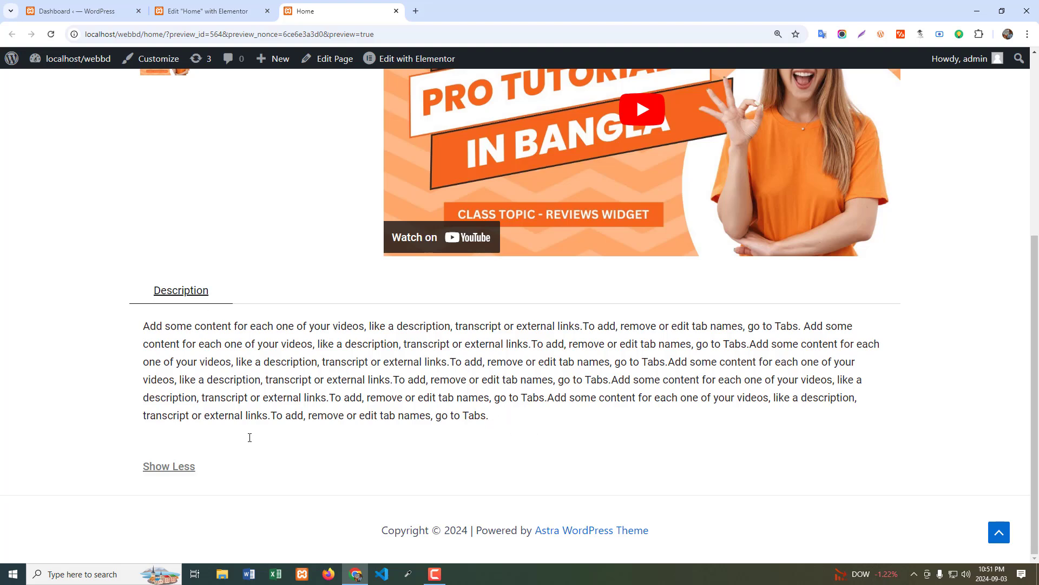
click(167, 470)
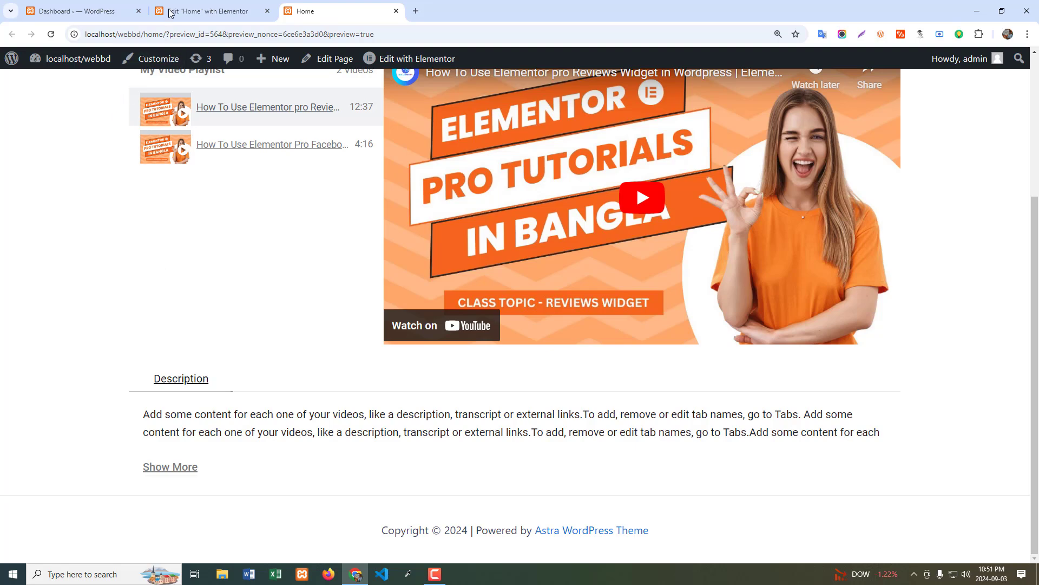
Return to the Elementor editor, enable the playlist's Image Overlay and choose the city street photo from the media library.
click(206, 11)
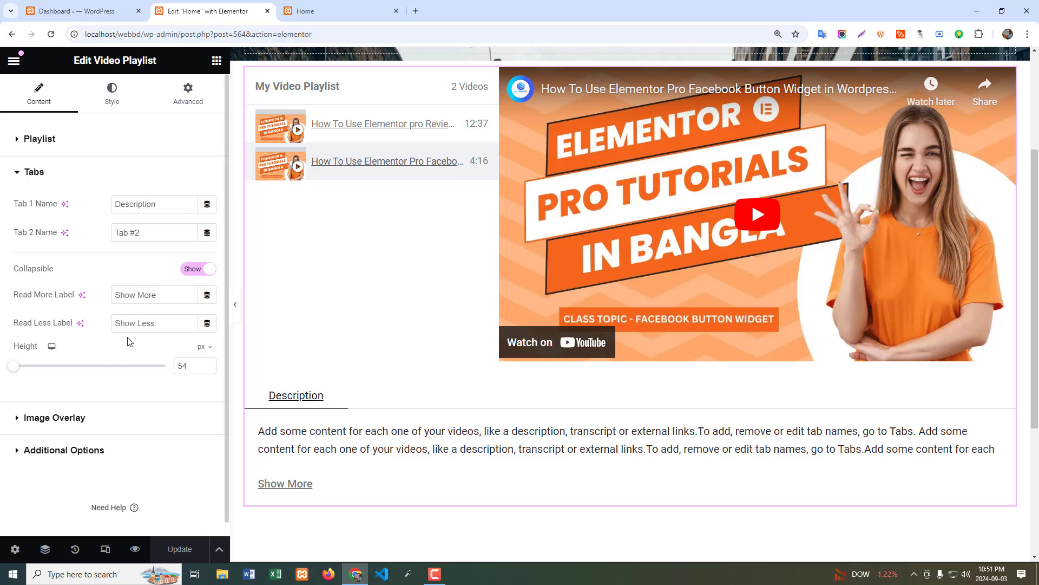
scroll(130, 341, down, 1)
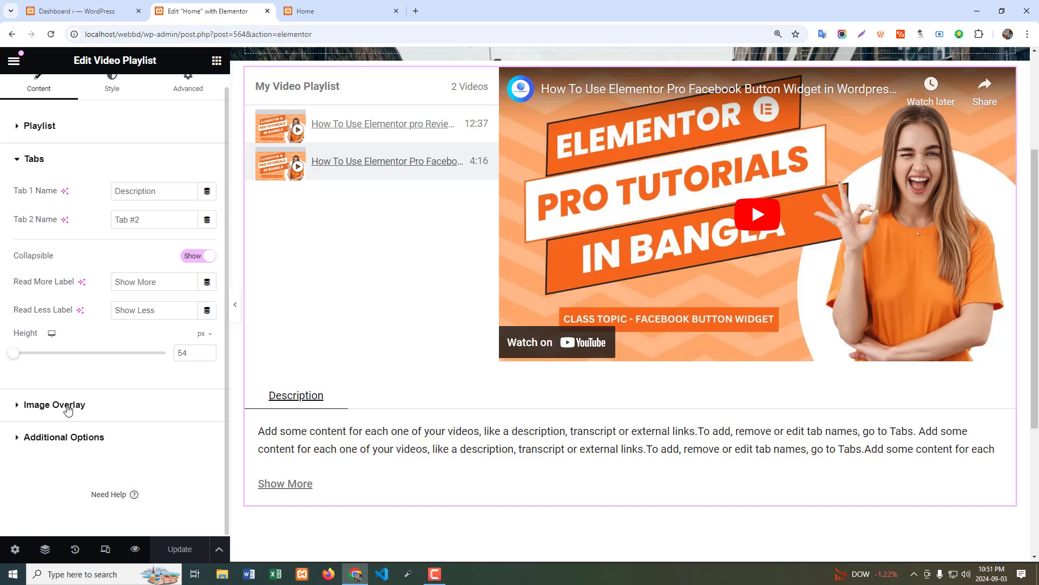
click(67, 407)
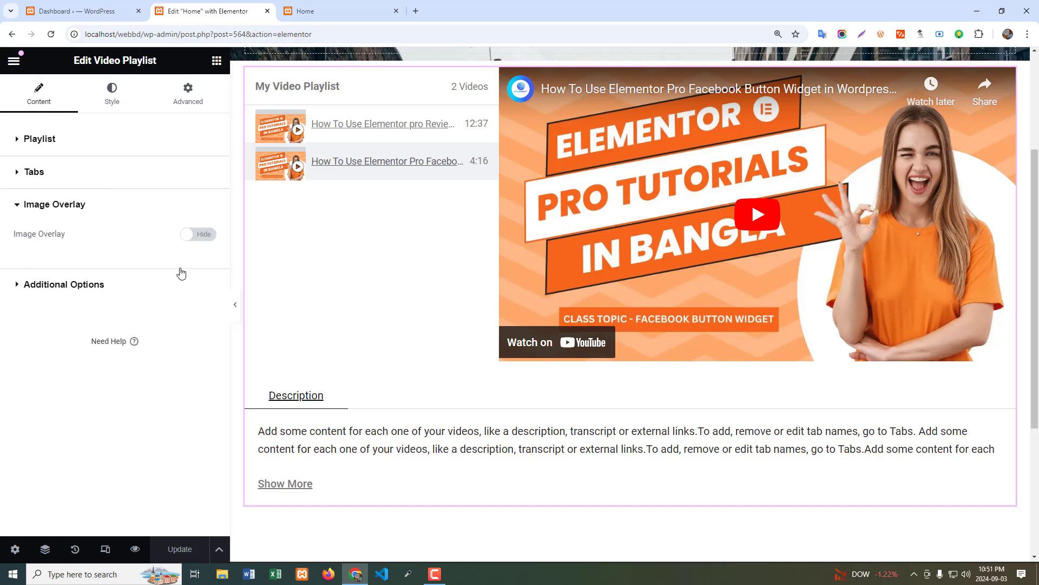
click(197, 233)
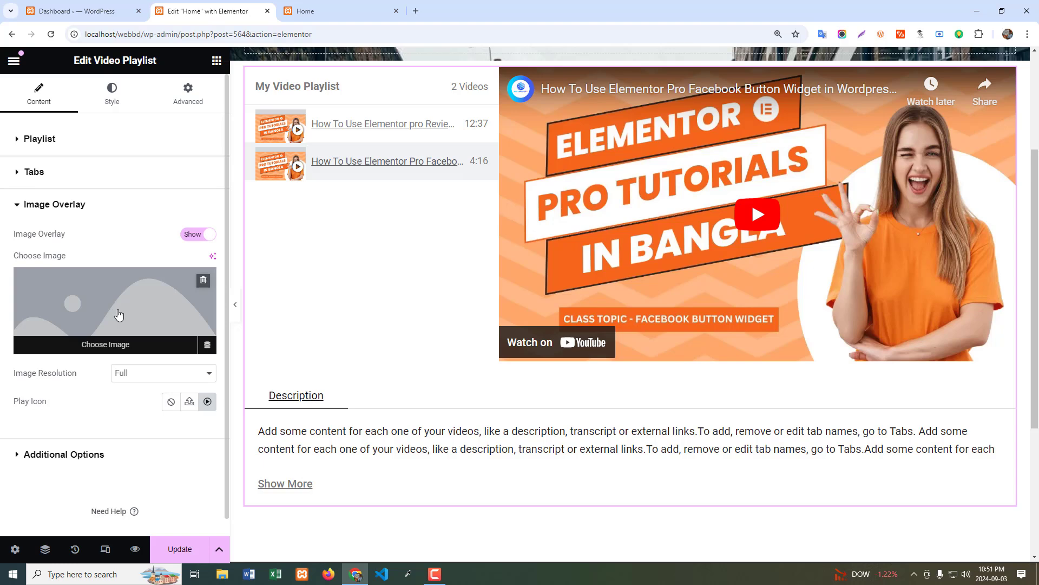
click(119, 314)
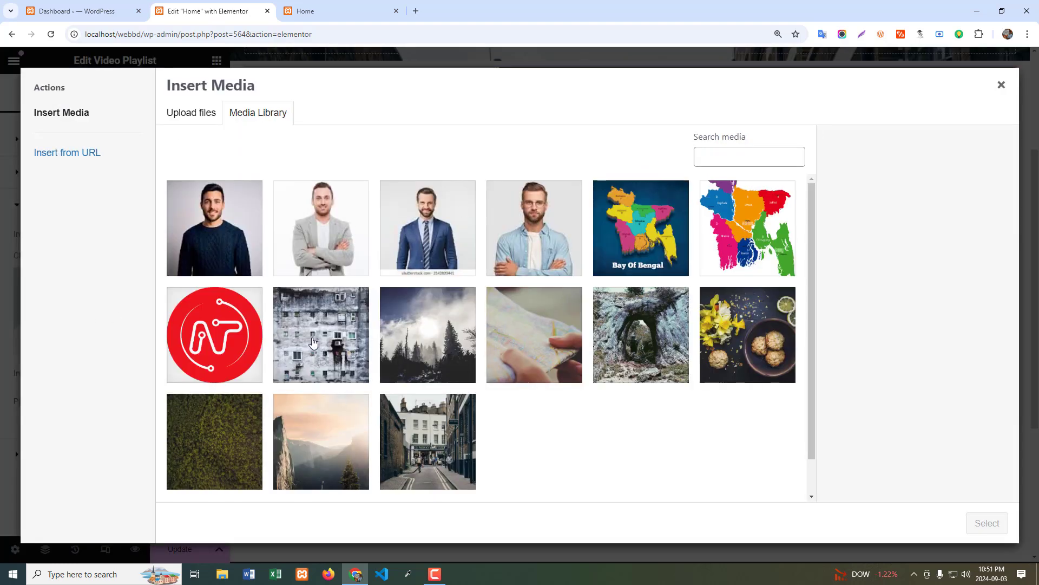
click(313, 342)
click(461, 482)
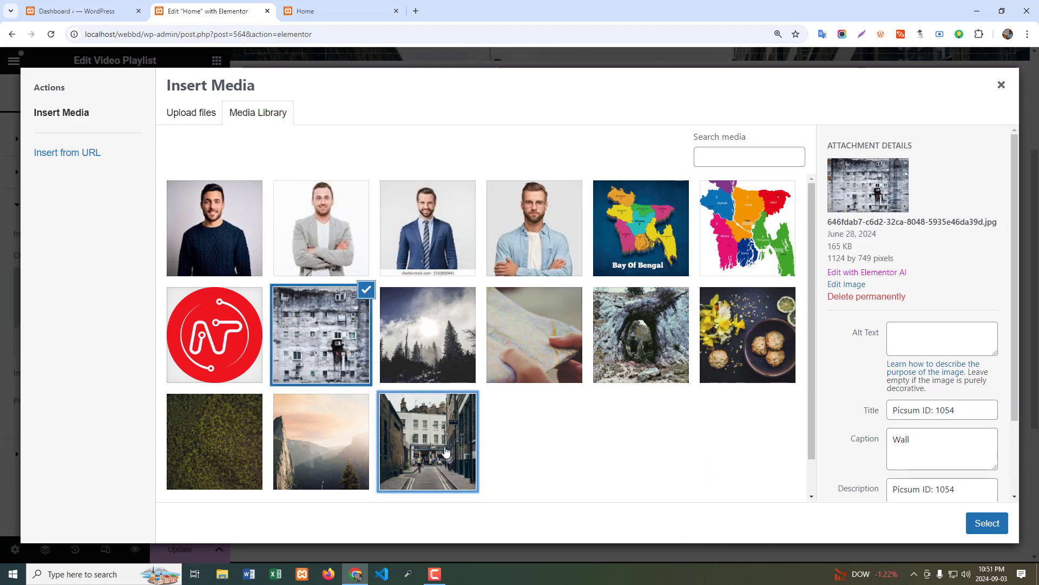
click(973, 526)
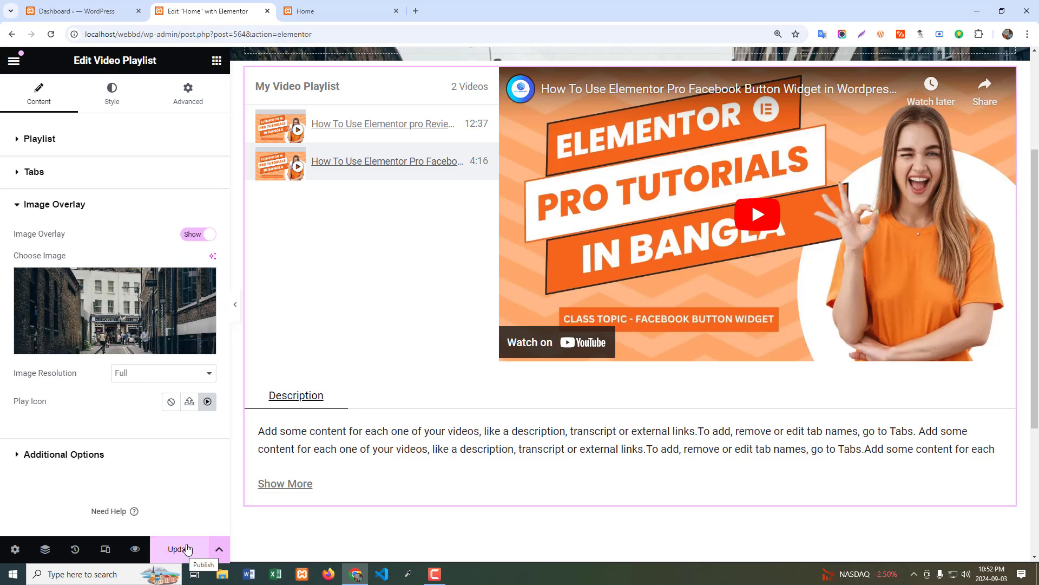
Select the Reviews widget video in the playlist, play it through the image overlay and pause it.
click(347, 123)
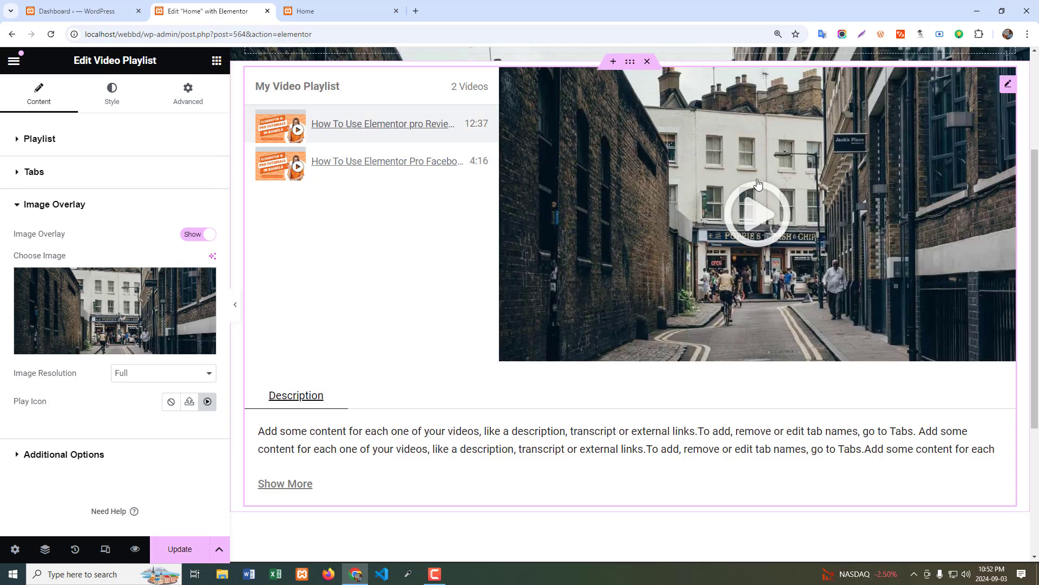
click(612, 277)
click(522, 347)
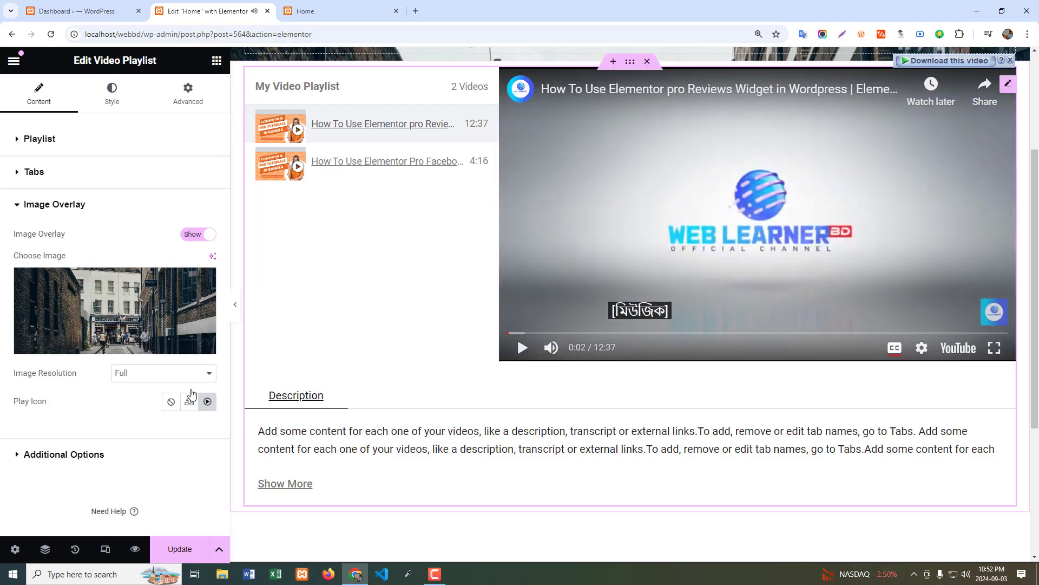
Review the overlay's image resolution options, keeping Full, and look through the play icon library without changing the icon.
click(132, 374)
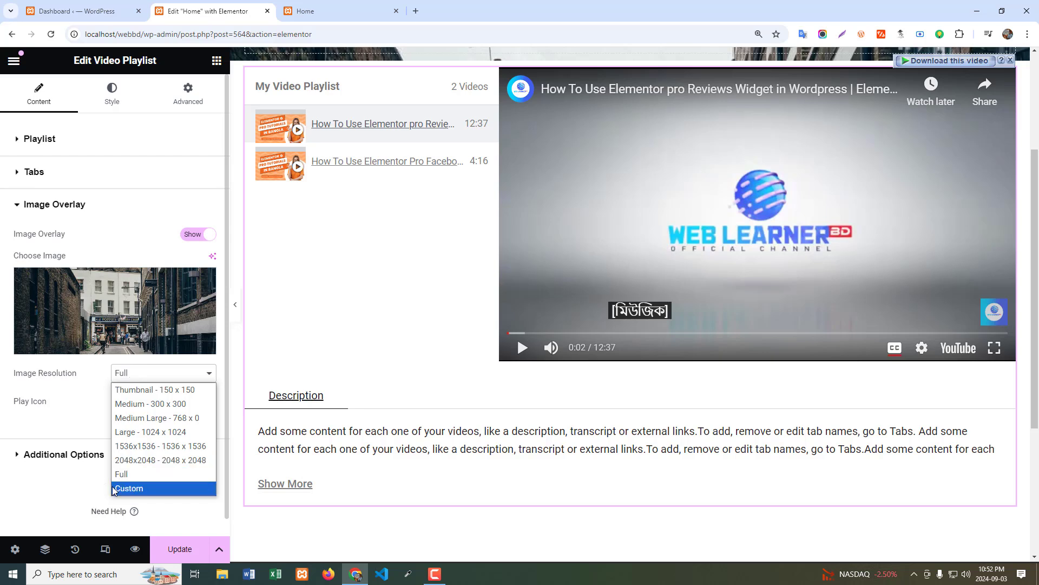
click(129, 473)
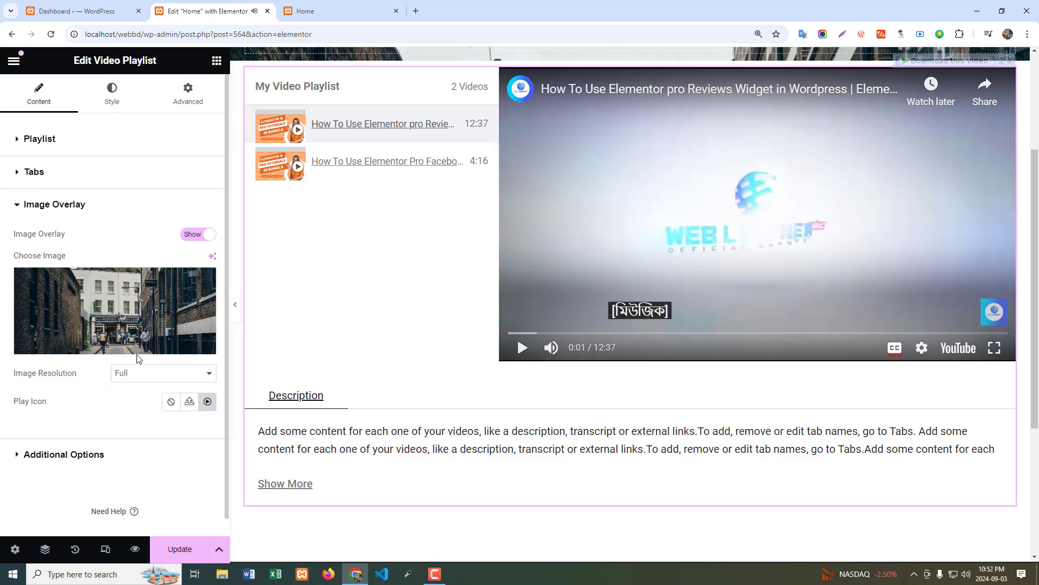
click(208, 403)
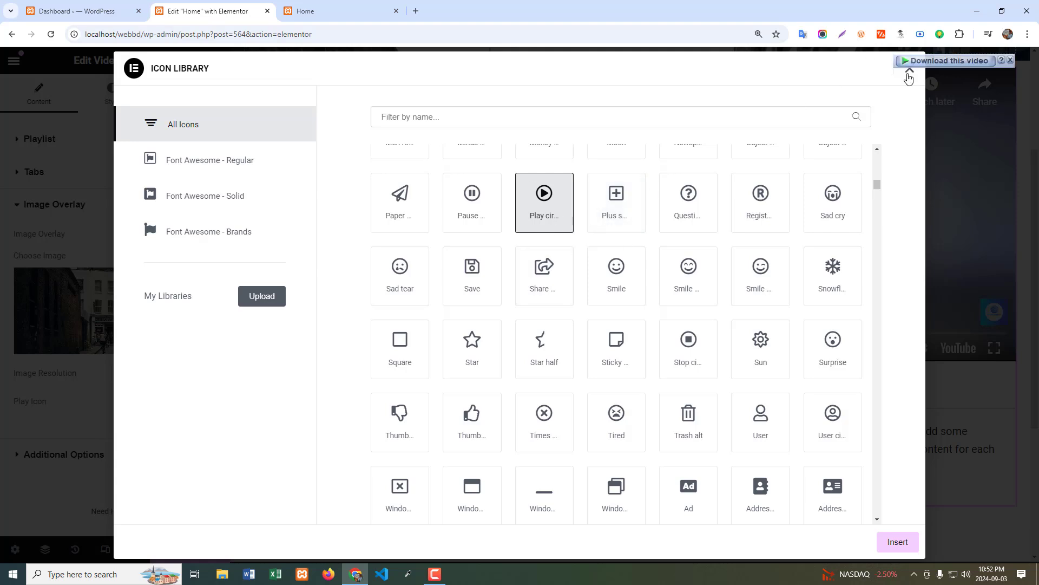
click(909, 68)
Turn on On Load and Next Up autoplay in the Additional Options and test playback of the Facebook Button video.
scroll(162, 427, down, 1)
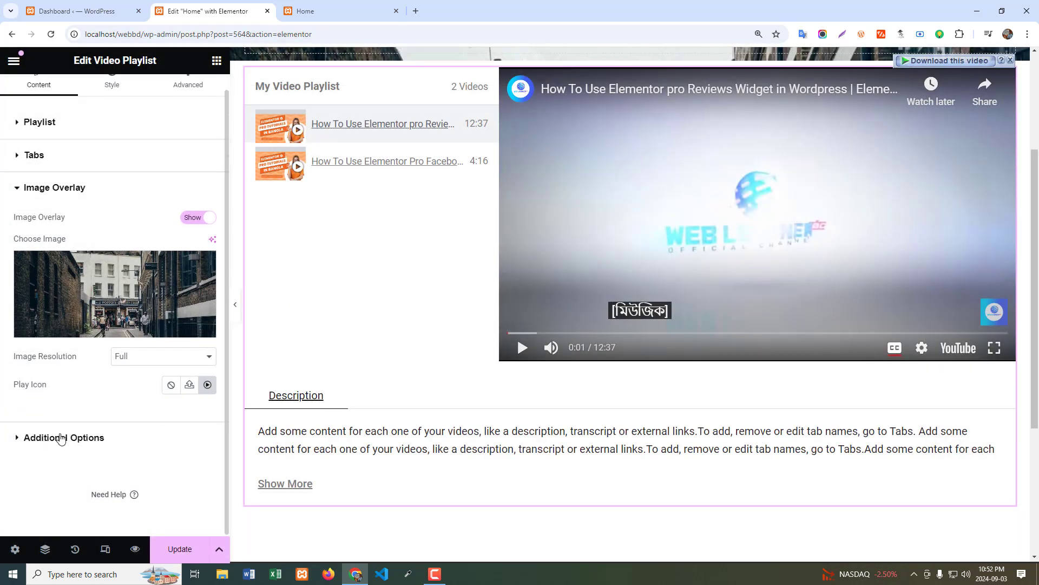
click(61, 437)
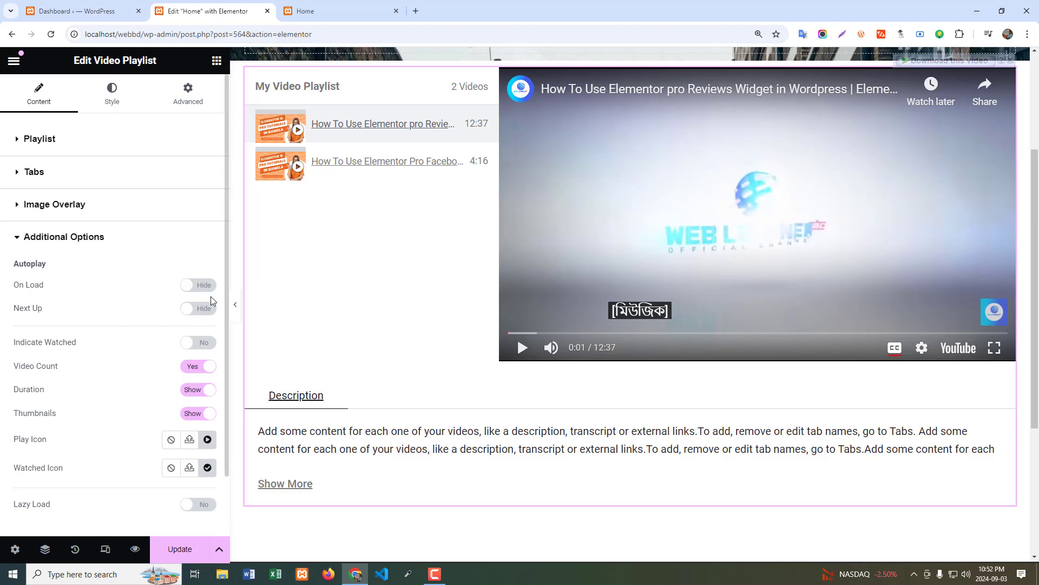
click(198, 285)
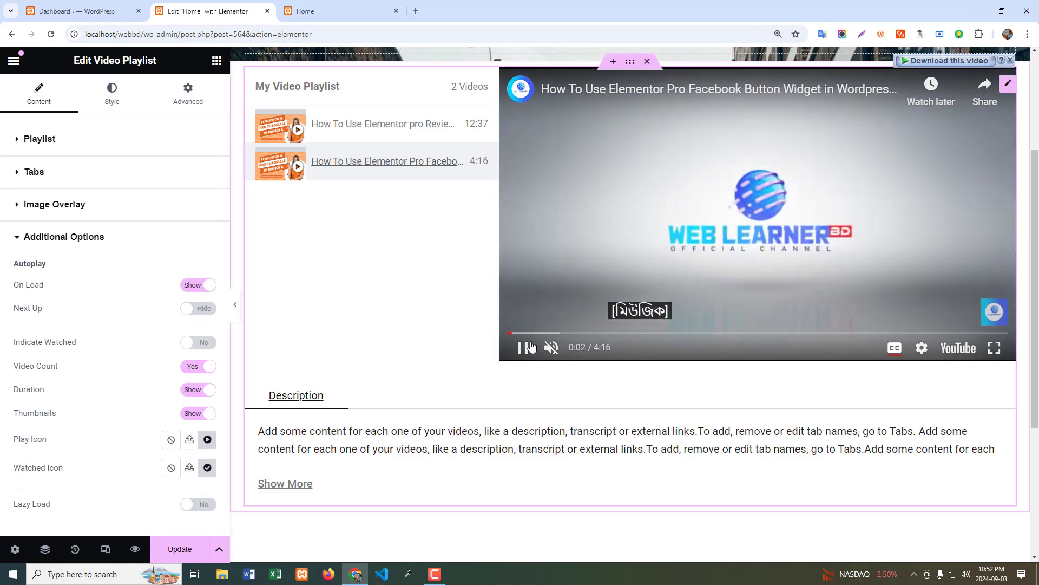
click(524, 351)
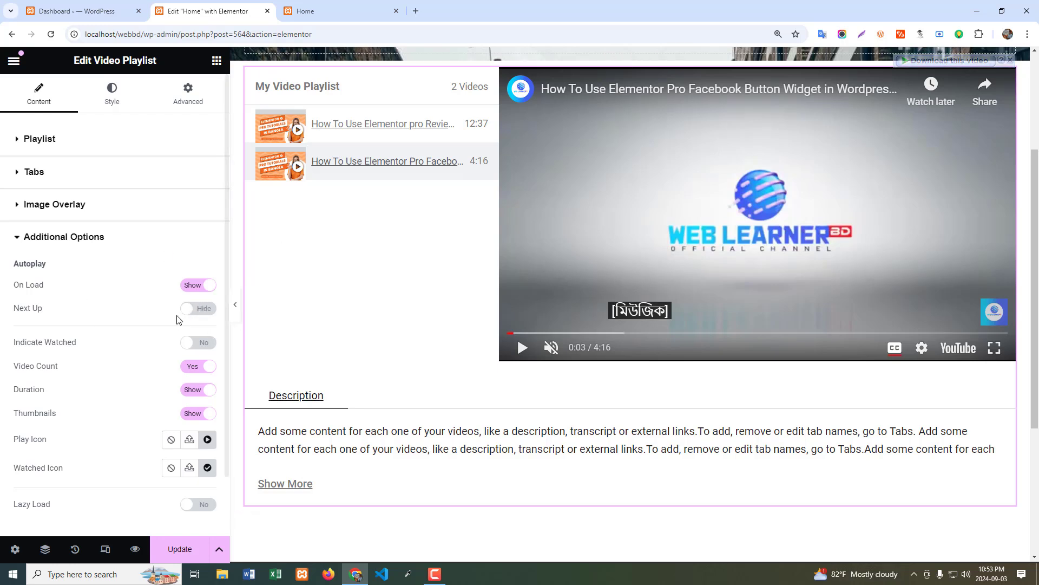
click(196, 310)
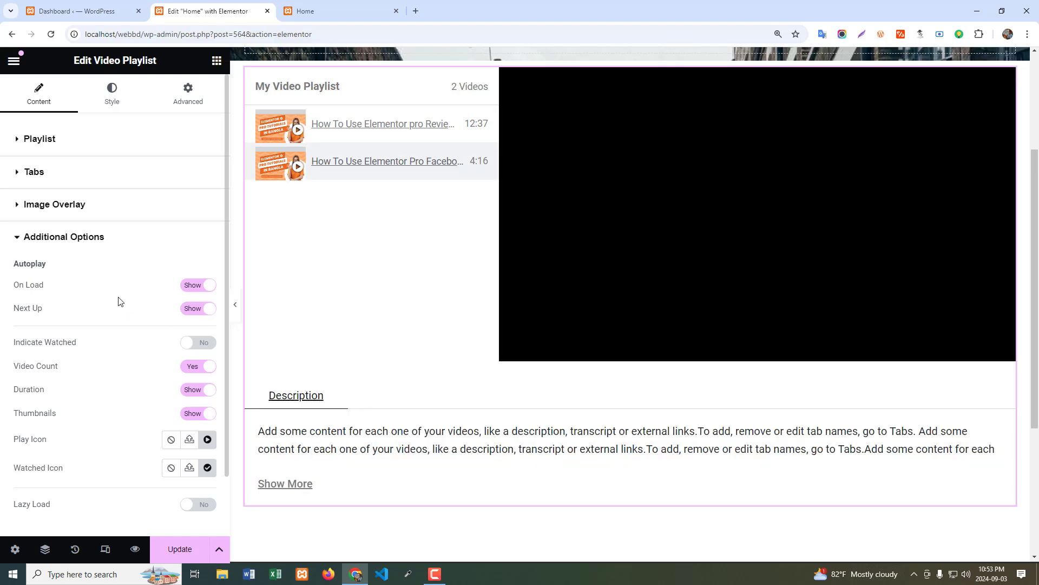
click(608, 301)
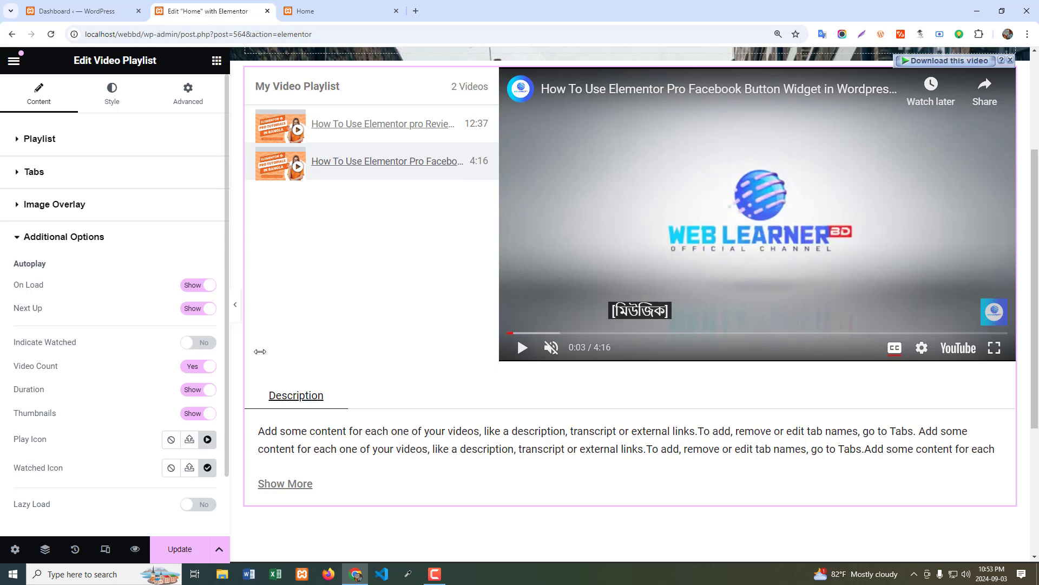
click(544, 333)
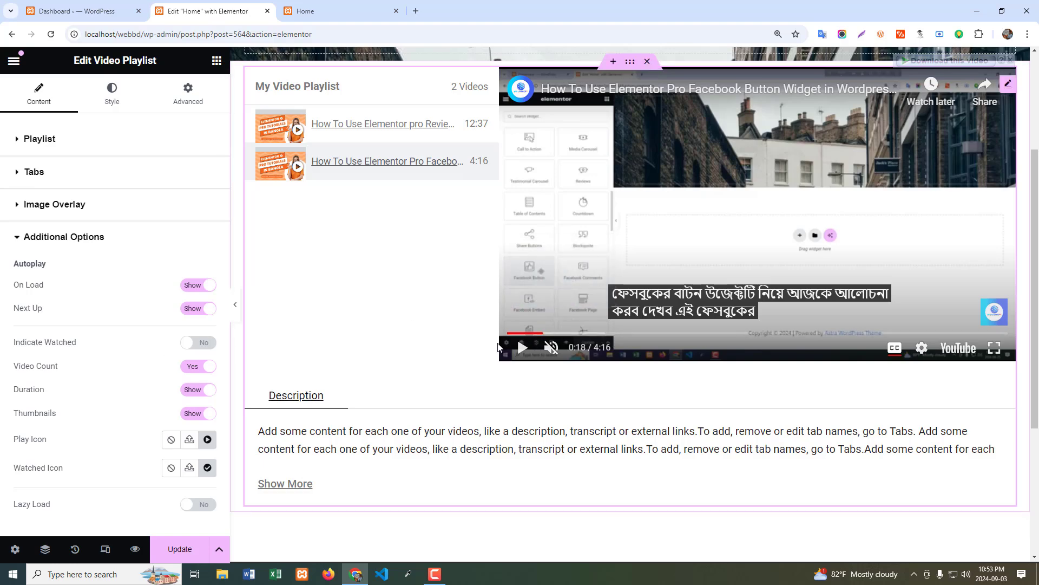
Turn on Indicate Watched and Lazy Load in the Additional Options, checking the video's playback in between.
click(209, 347)
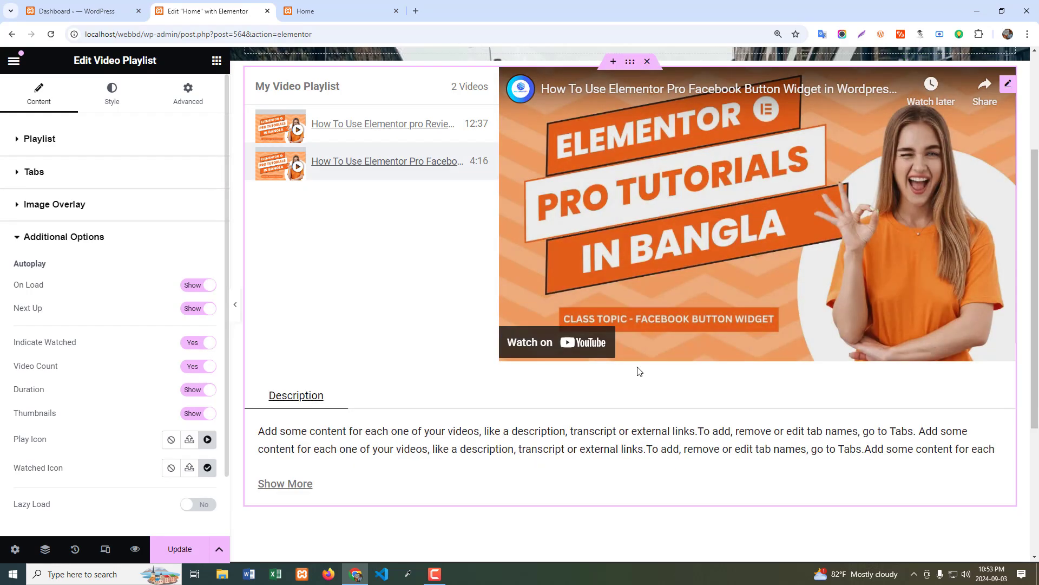
click(569, 333)
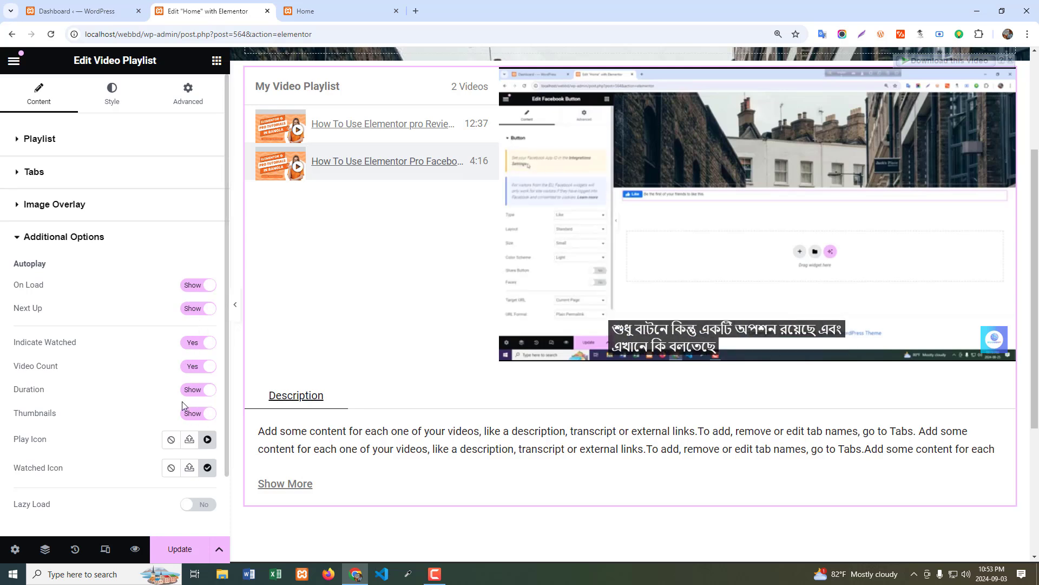
scroll(206, 389, down, 2)
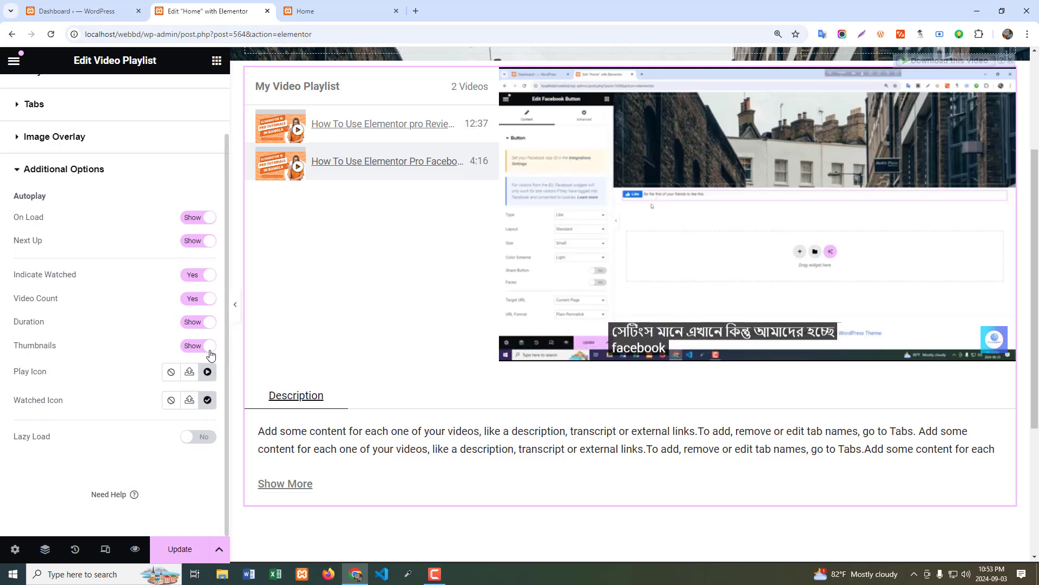
click(211, 436)
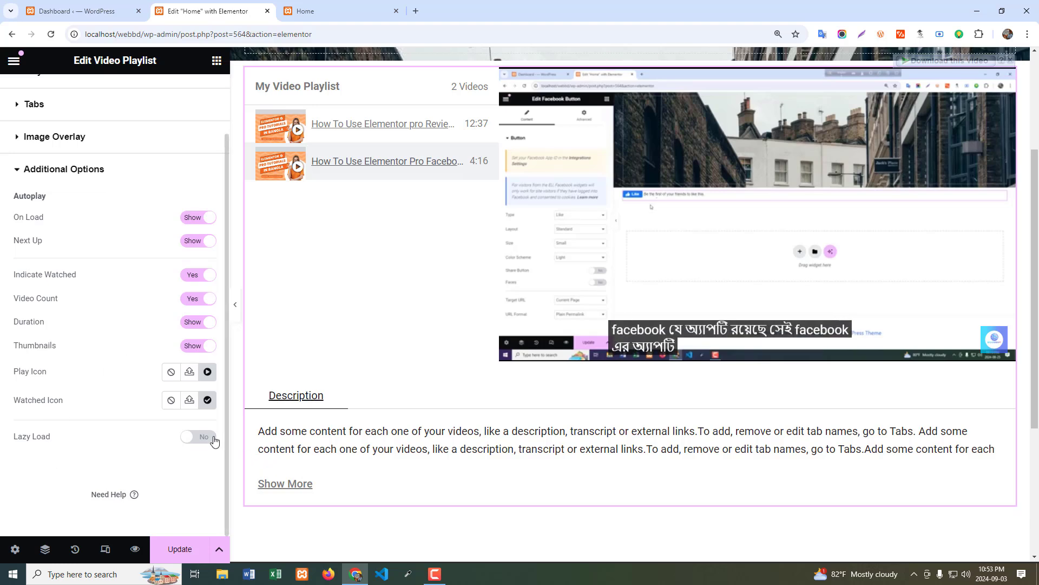
In the playlist's layout style, position the video to the left of the list and set the height to 418 px.
scroll(138, 454, up, 2)
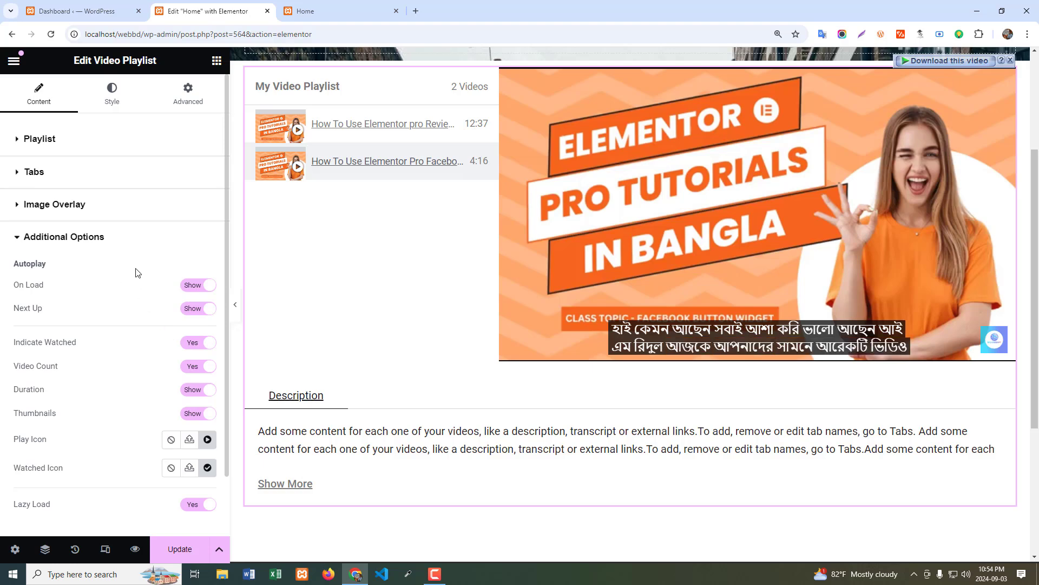
click(111, 96)
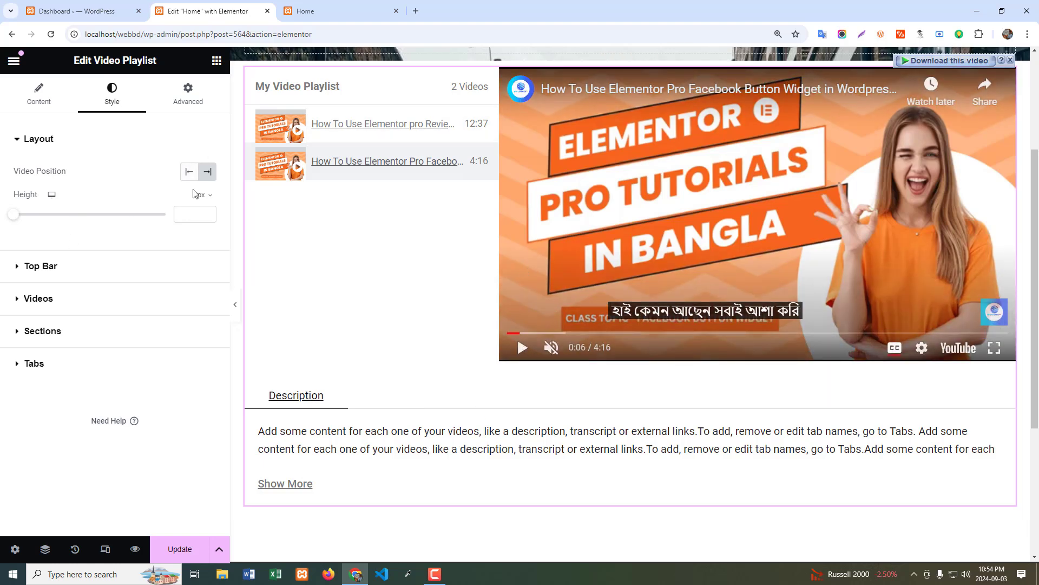
click(190, 172)
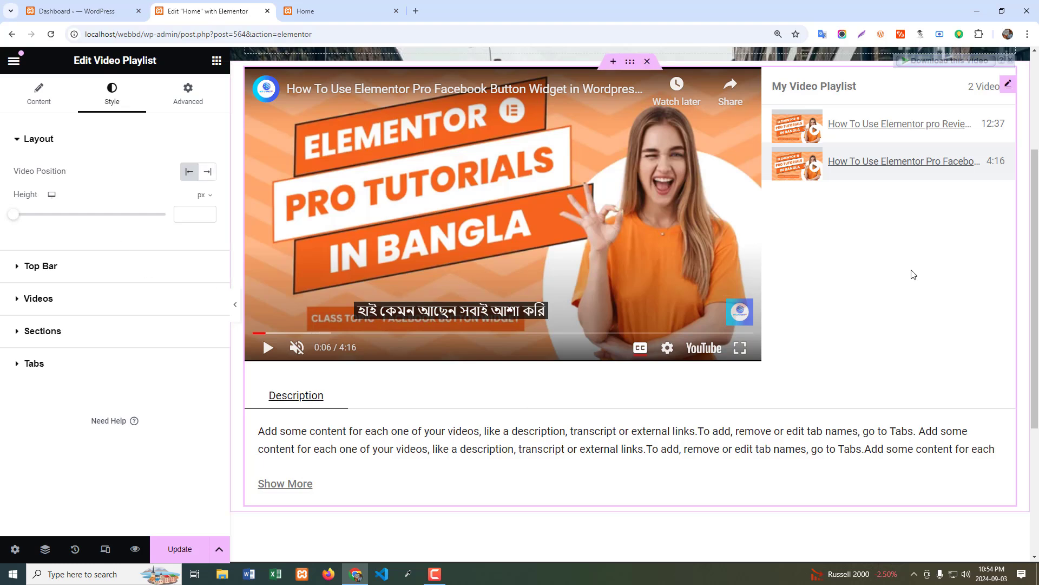
scroll(888, 275, up, 3)
scroll(886, 330, down, 1)
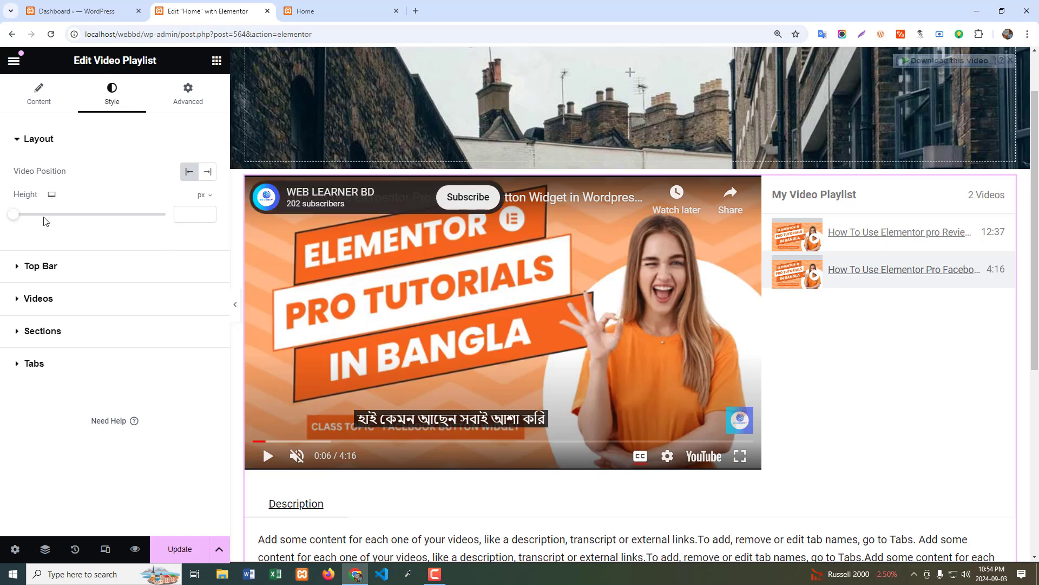
drag(14, 214, 48, 240)
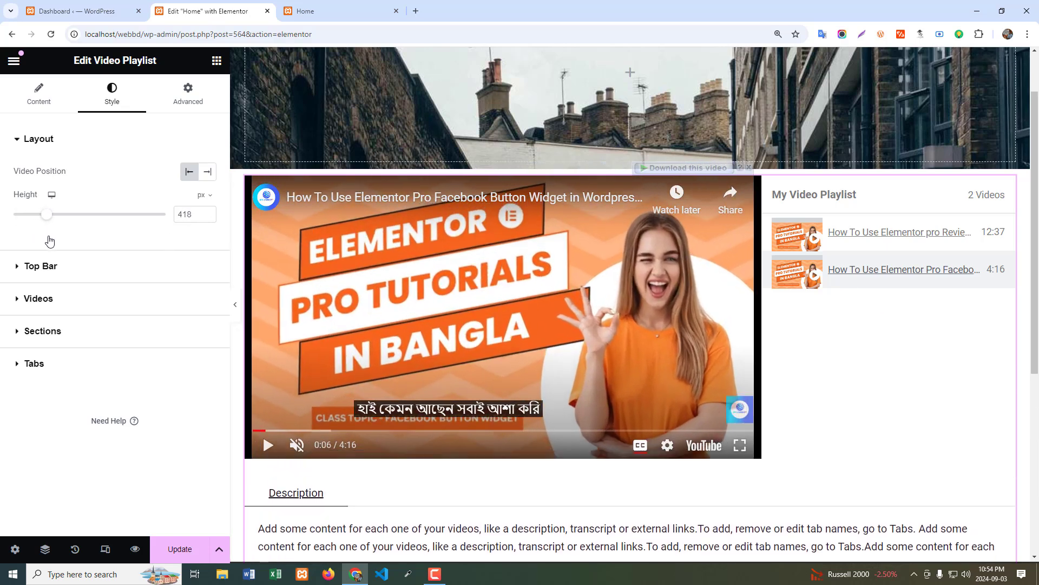